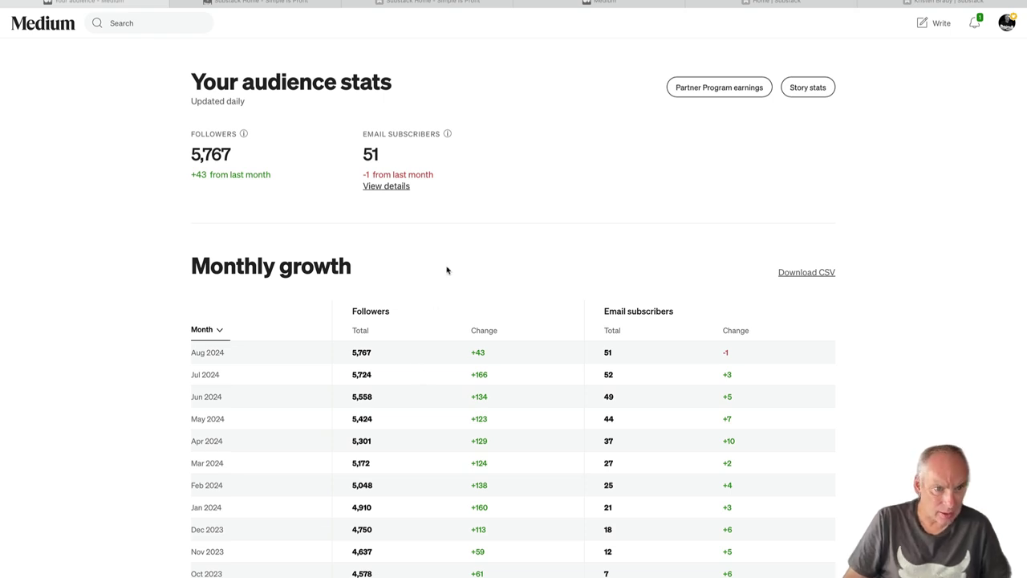
Open the Medium article 'How To Build An Online Business In 2024: One Product A Month' and read to the end.
{"action": "left_click", "coordinate": [628, 4]}
{"action": "scroll", "coordinate": [460, 182], "scroll_direction": "up", "scroll_amount": 3}
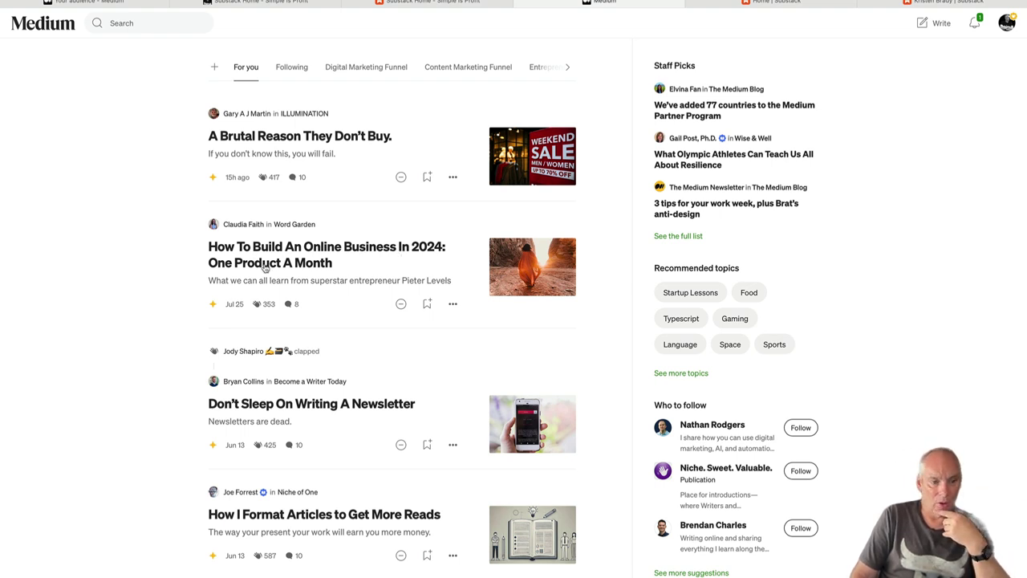
{"action": "left_click", "coordinate": [320, 263]}
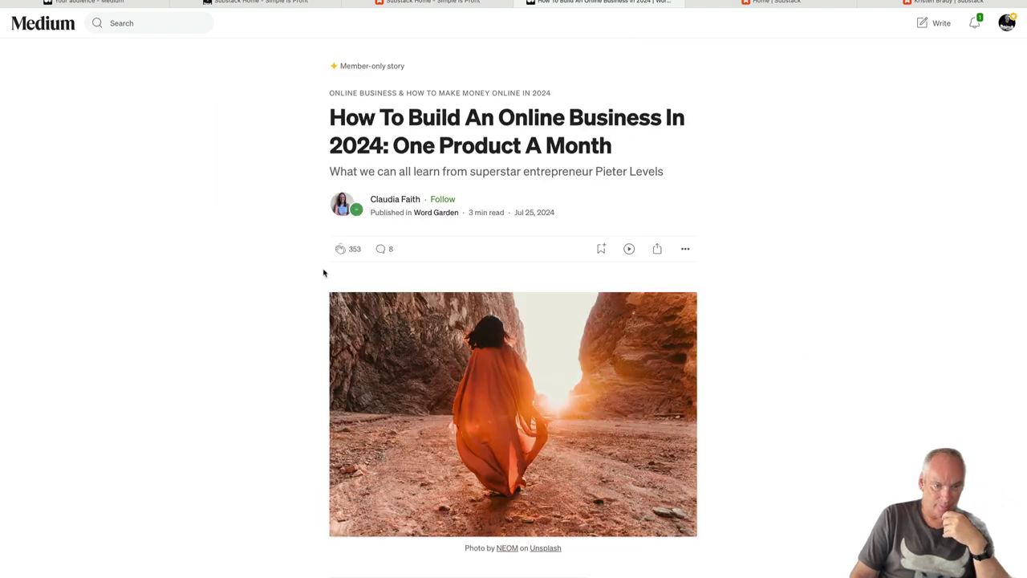
{"action": "scroll", "coordinate": [440, 308], "scroll_direction": "down", "scroll_amount": 5}
{"action": "scroll", "coordinate": [440, 308], "scroll_direction": "down", "scroll_amount": 17}
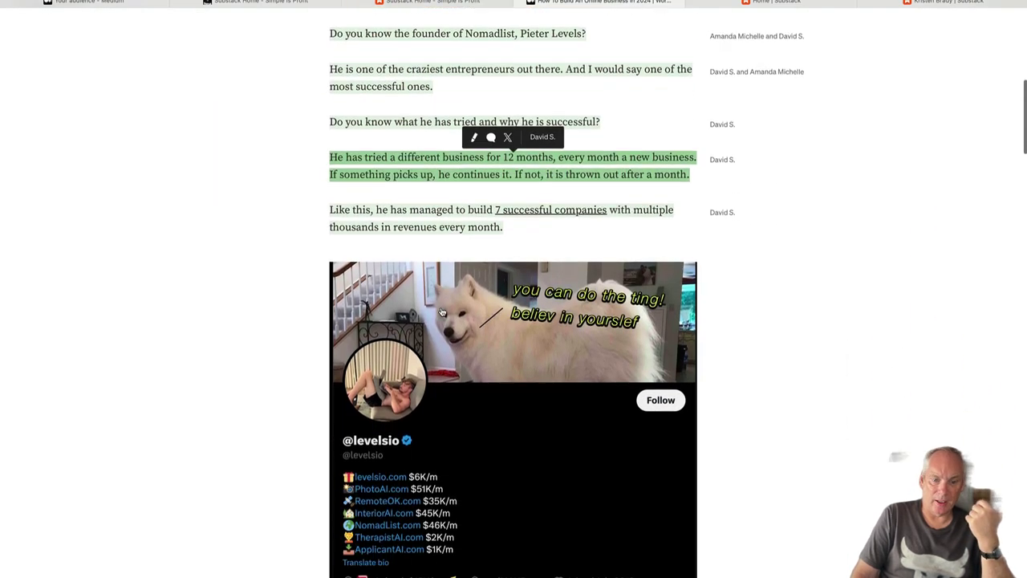
{"action": "scroll", "coordinate": [441, 311], "scroll_direction": "down", "scroll_amount": 2}
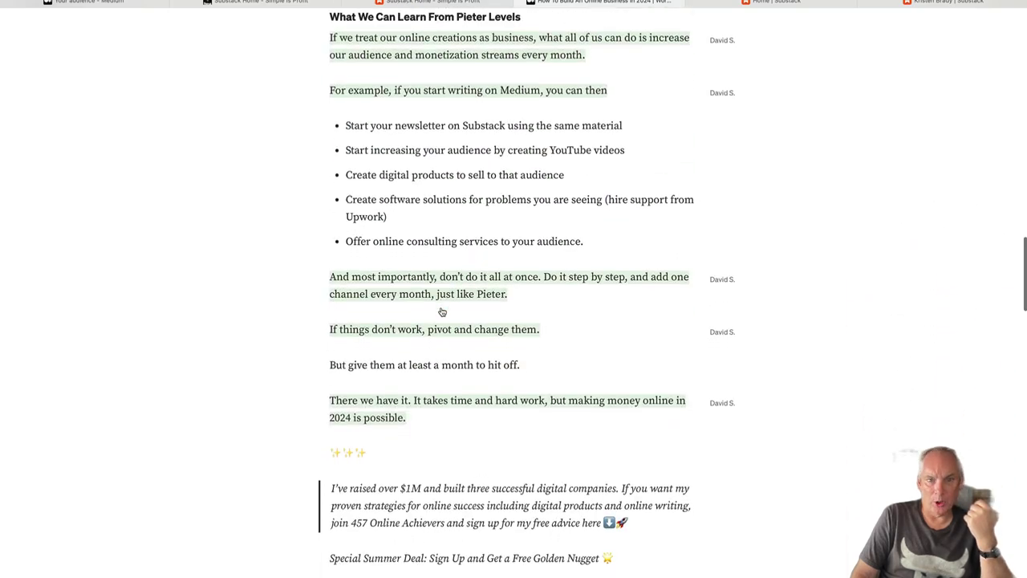
{"action": "scroll", "coordinate": [441, 311], "scroll_direction": "up", "scroll_amount": 20}
{"action": "scroll", "coordinate": [441, 311], "scroll_direction": "down", "scroll_amount": 5}
{"action": "scroll", "coordinate": [441, 311], "scroll_direction": "down", "scroll_amount": 20}
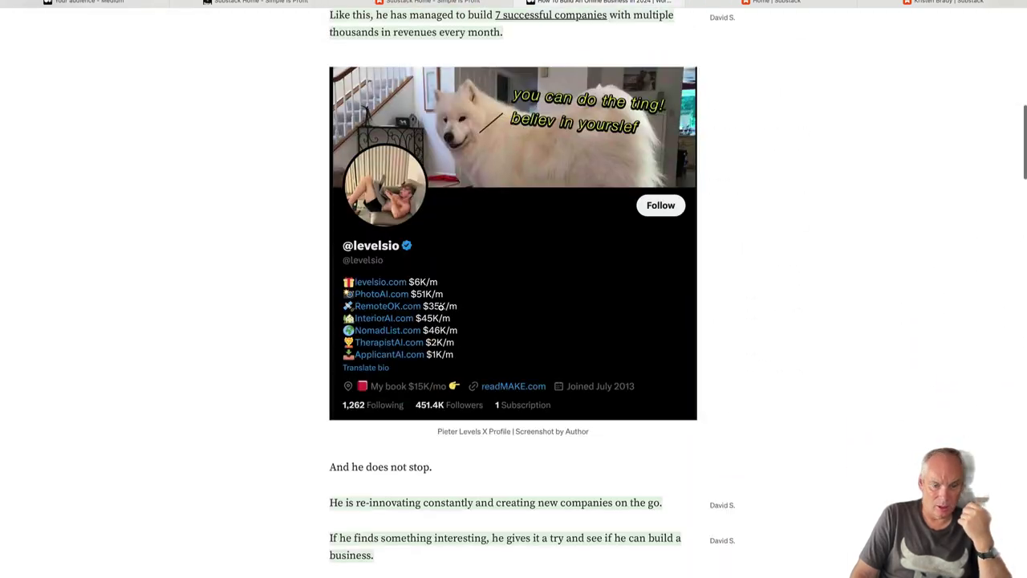
{"action": "scroll", "coordinate": [440, 308], "scroll_direction": "up", "scroll_amount": 7}
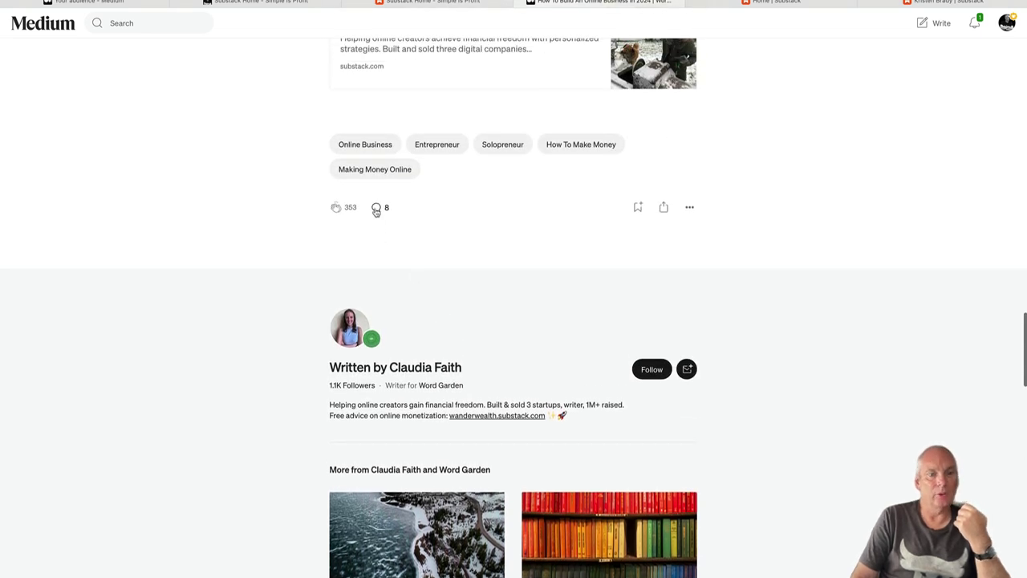
Open the article's responses and follow the first commenter from their hover card.
{"action": "left_click", "coordinate": [376, 208]}
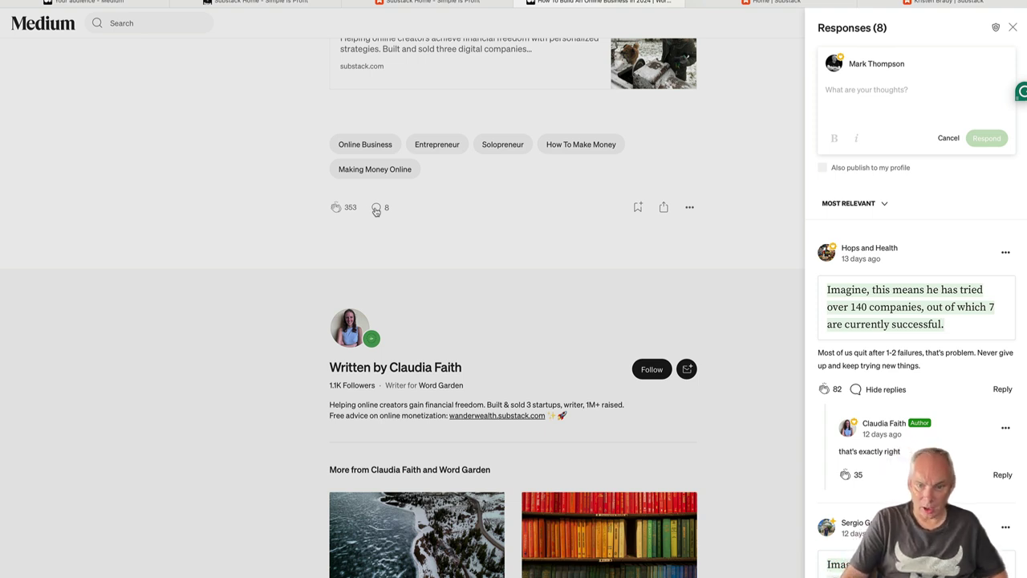
{"action": "scroll", "coordinate": [931, 238], "scroll_direction": "down", "scroll_amount": 1}
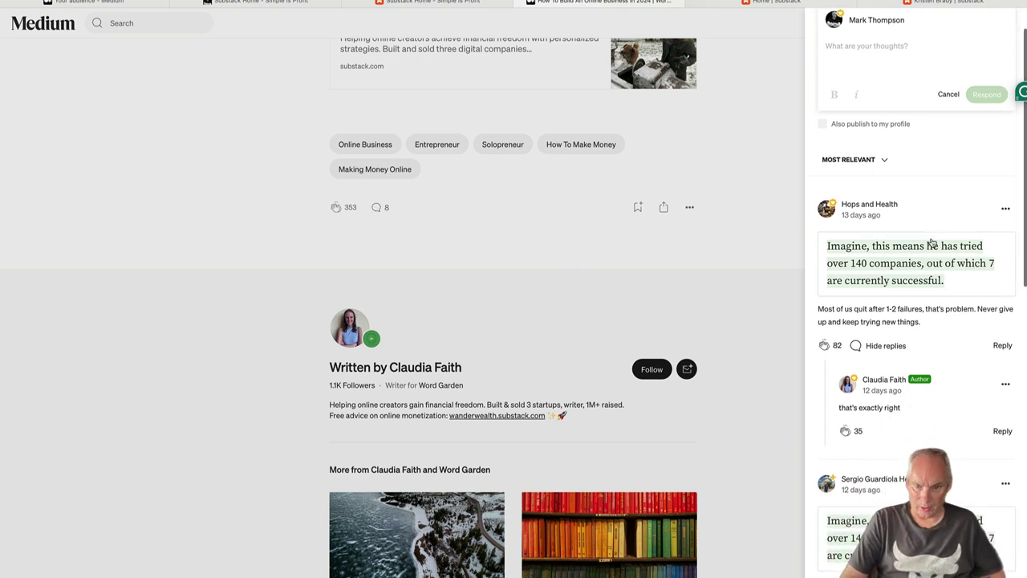
{"action": "mouse_move", "coordinate": [881, 209]}
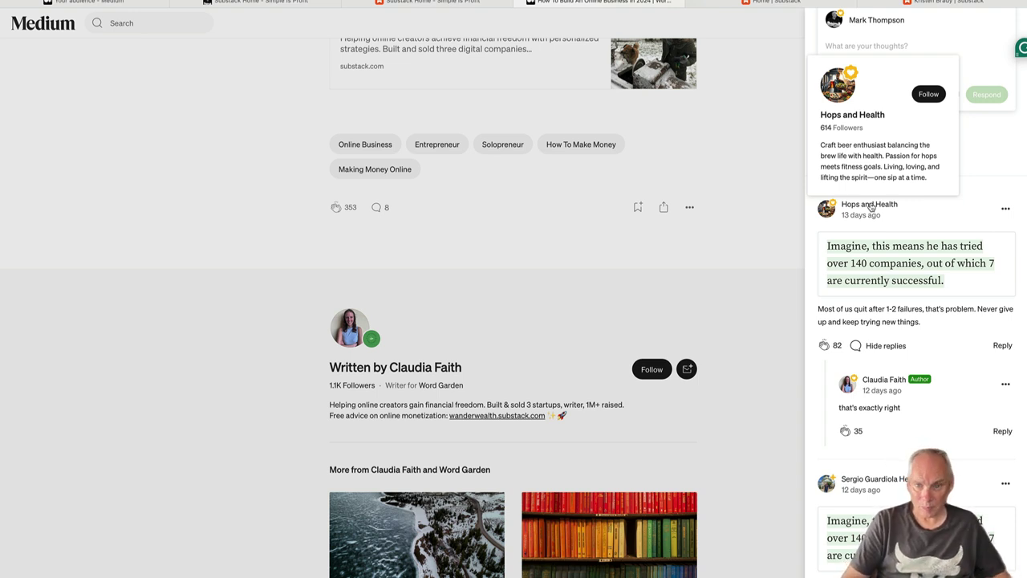
{"action": "left_click", "coordinate": [932, 95]}
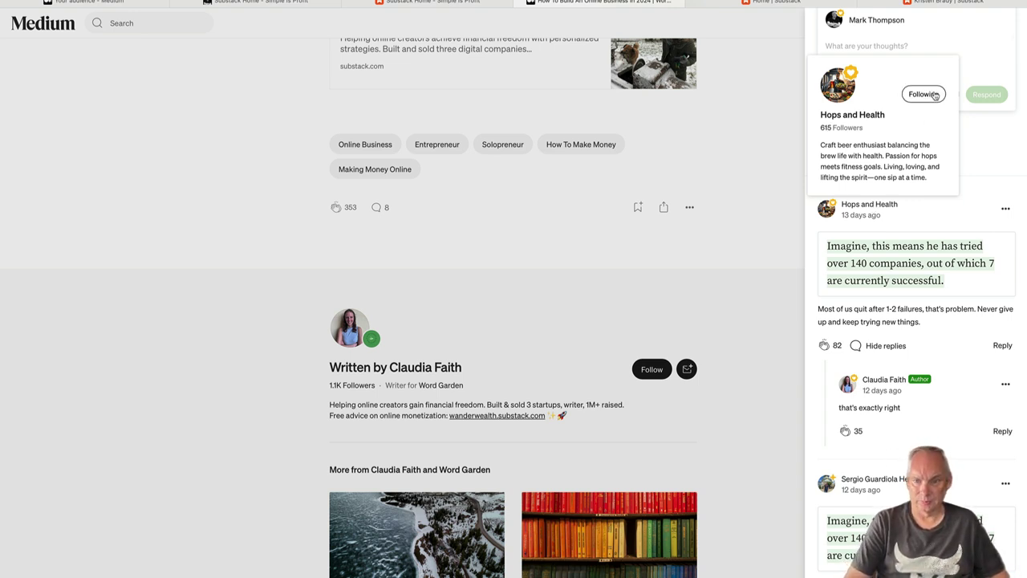
Follow the article's author from their hover card and browse the responses.
{"action": "scroll", "coordinate": [905, 281], "scroll_direction": "down", "scroll_amount": 4}
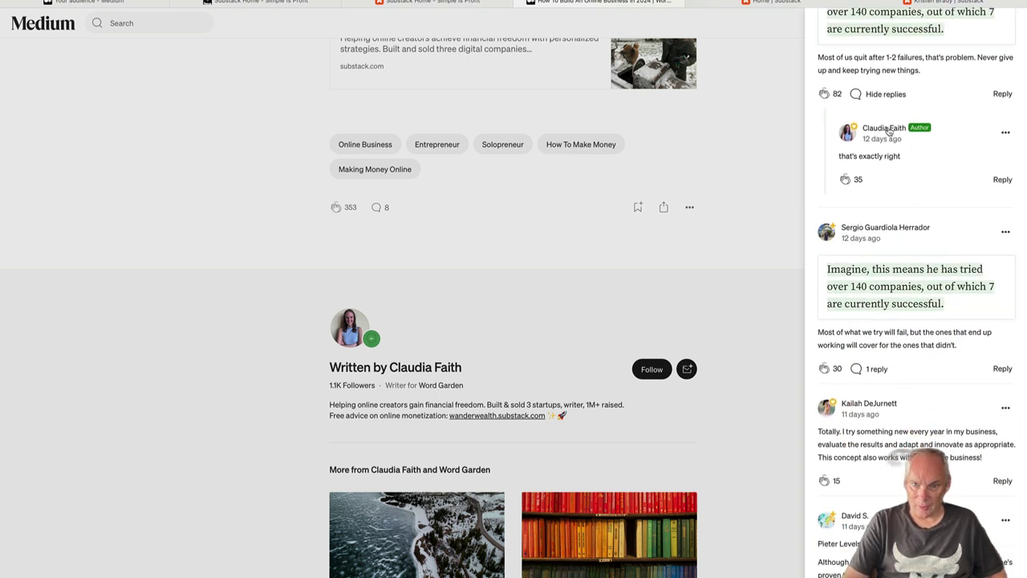
{"action": "mouse_move", "coordinate": [888, 131]}
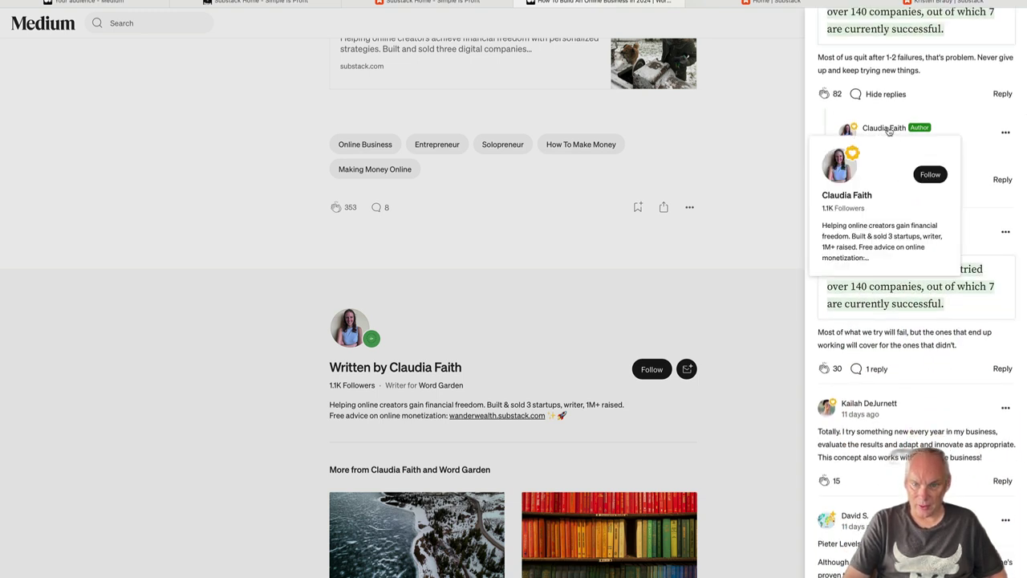
{"action": "left_click", "coordinate": [928, 175]}
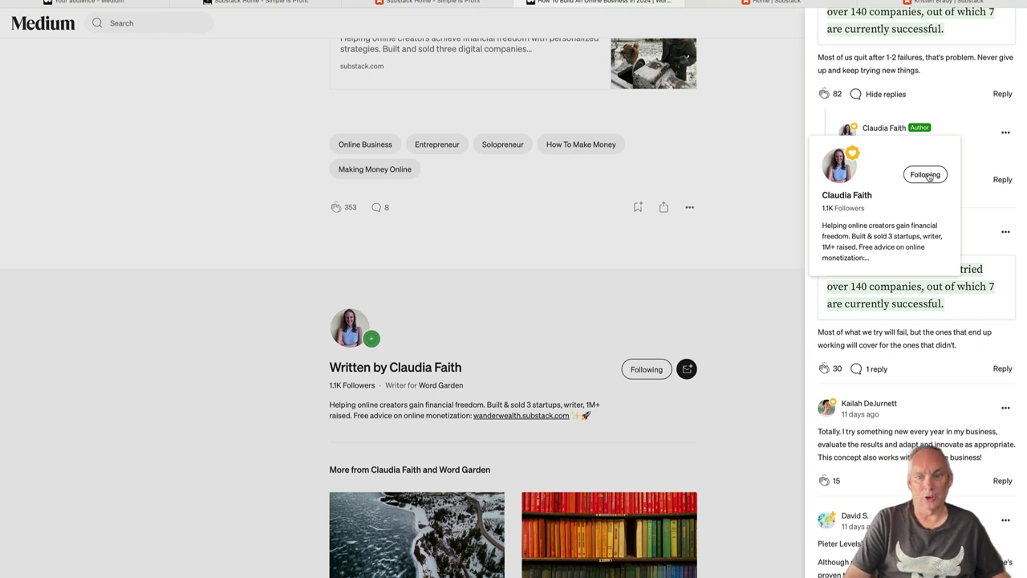
{"action": "scroll", "coordinate": [963, 184], "scroll_direction": "down", "scroll_amount": 2}
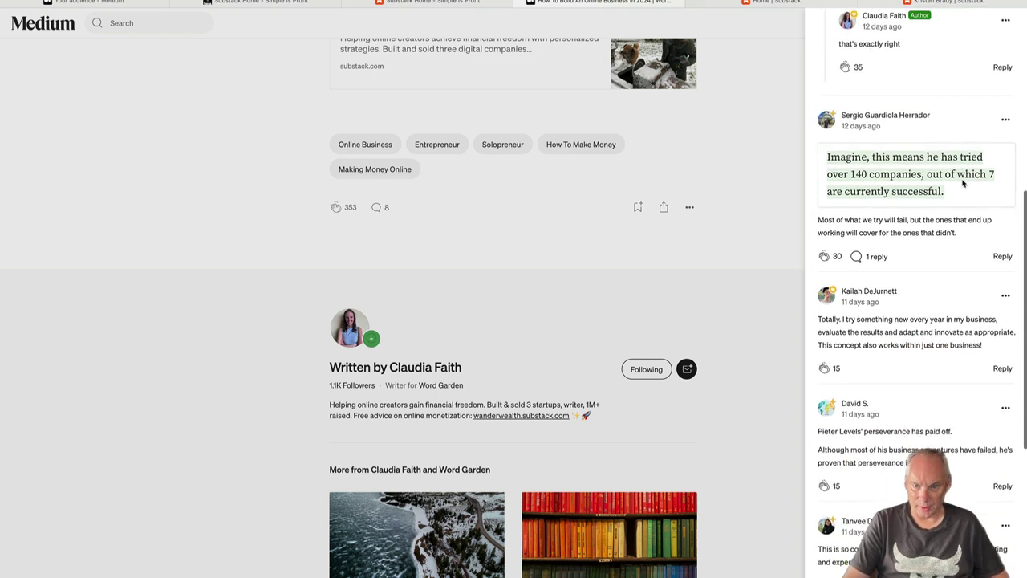
{"action": "scroll", "coordinate": [963, 183], "scroll_direction": "down", "scroll_amount": 3}
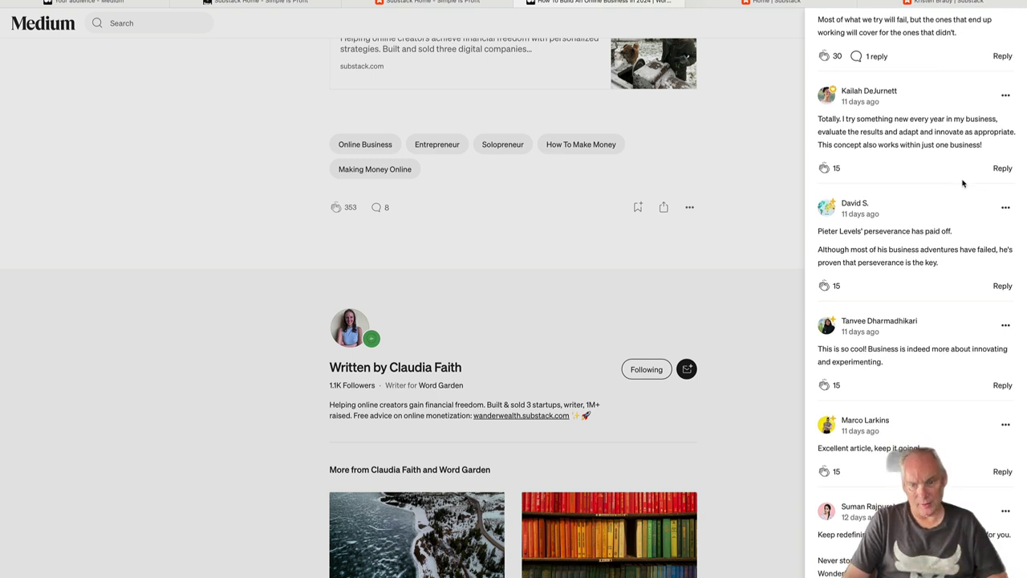
{"action": "scroll", "coordinate": [963, 184], "scroll_direction": "down", "scroll_amount": 2}
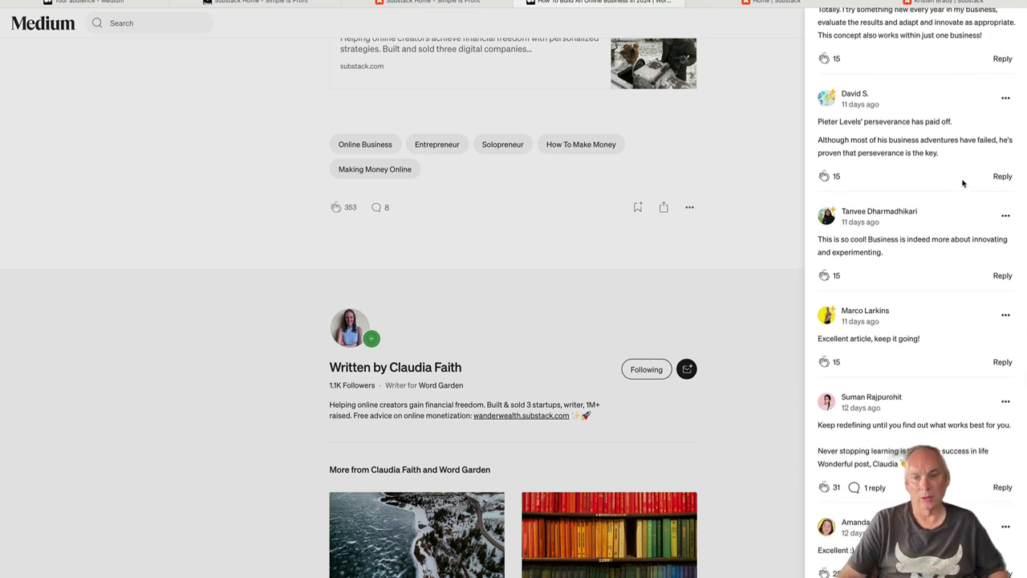
{"action": "scroll", "coordinate": [963, 183], "scroll_direction": "up", "scroll_amount": 5}
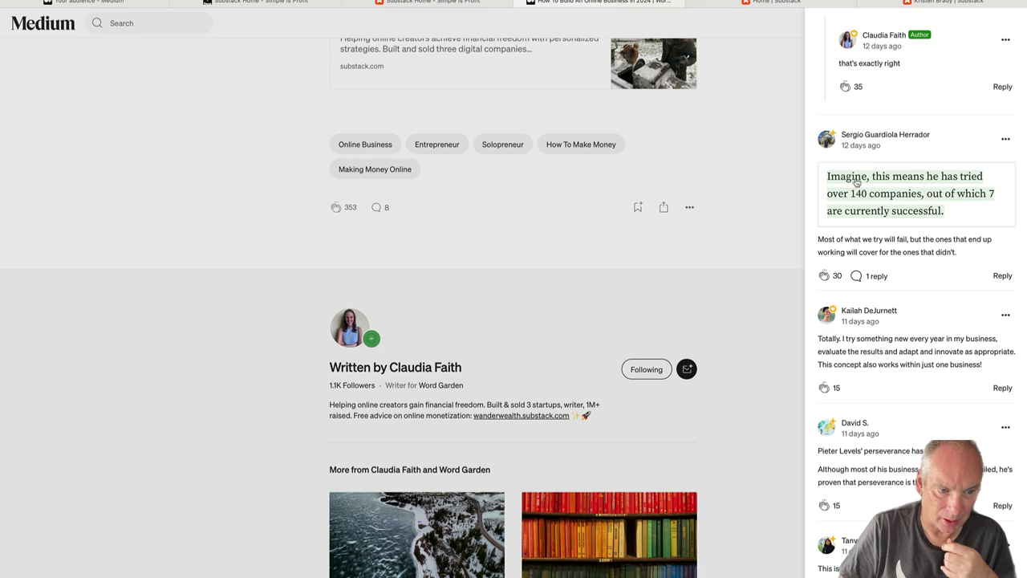
{"action": "scroll", "coordinate": [474, 211], "scroll_direction": "up", "scroll_amount": 5}
{"action": "scroll", "coordinate": [477, 213], "scroll_direction": "up", "scroll_amount": 10}
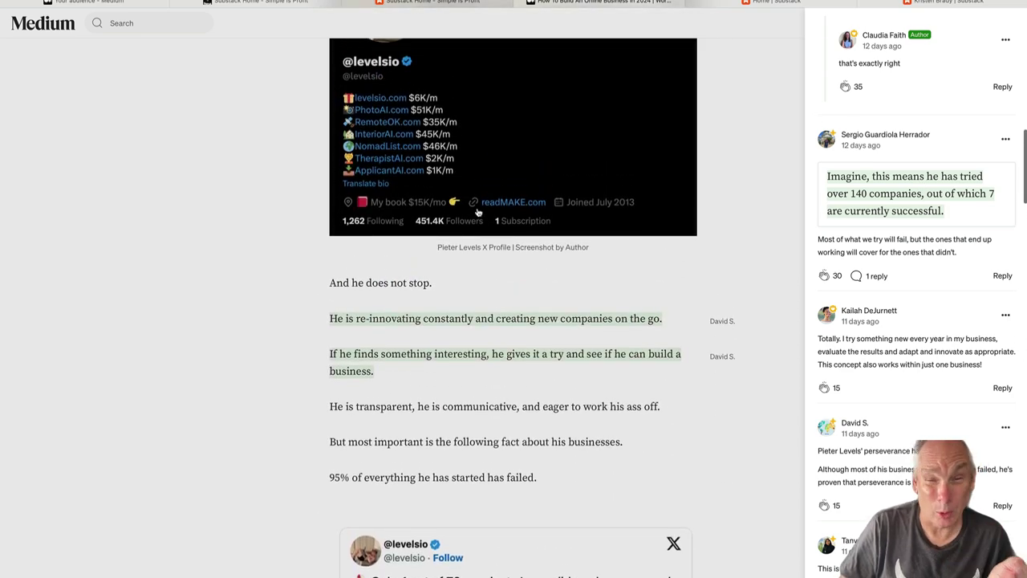
{"action": "scroll", "coordinate": [477, 212], "scroll_direction": "up", "scroll_amount": 4}
{"action": "scroll", "coordinate": [477, 212], "scroll_direction": "down", "scroll_amount": 8}
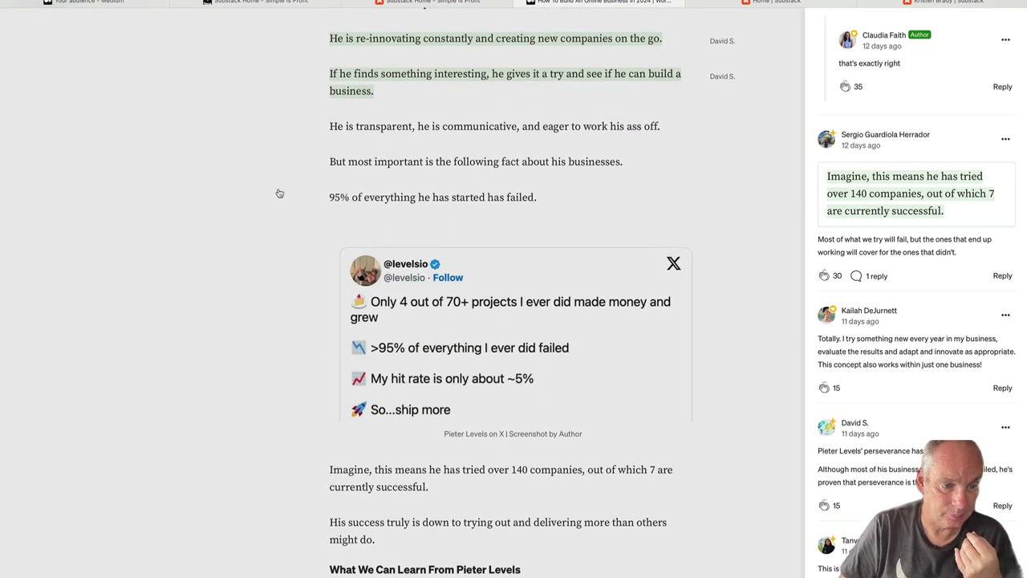
Highlight the '95% of everything' line and reply that projects deserve at least 4-6 months.
{"action": "left_click", "coordinate": [586, 197]}
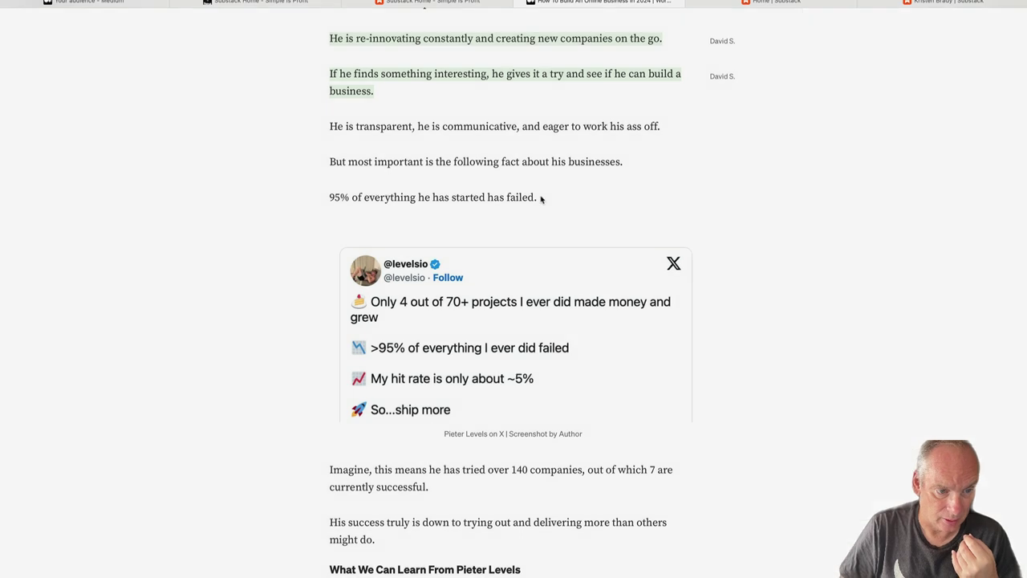
{"action": "double_click", "coordinate": [335, 198]}
{"action": "left_click", "coordinate": [591, 198], "text": "shift"}
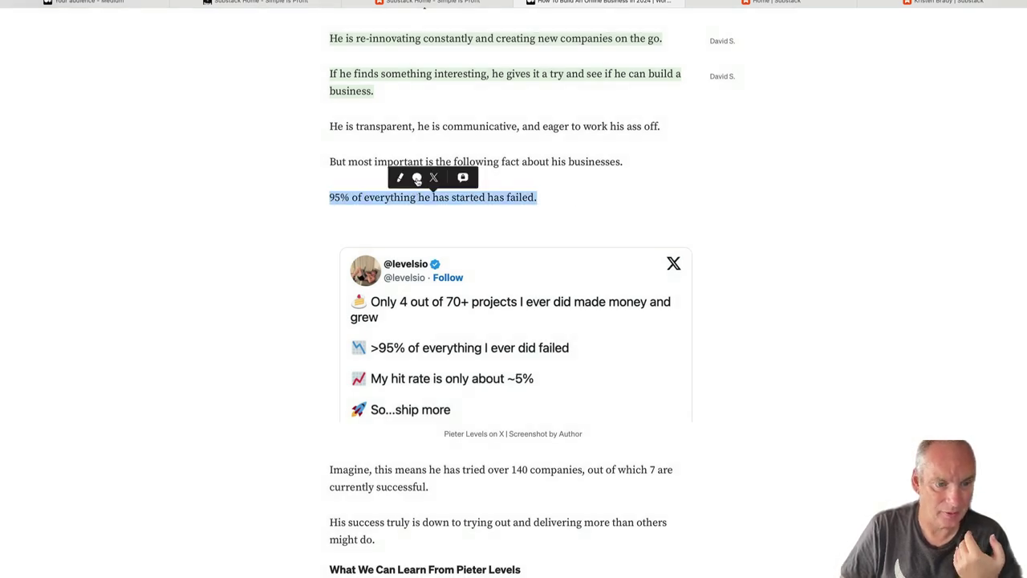
{"action": "left_click", "coordinate": [416, 178]}
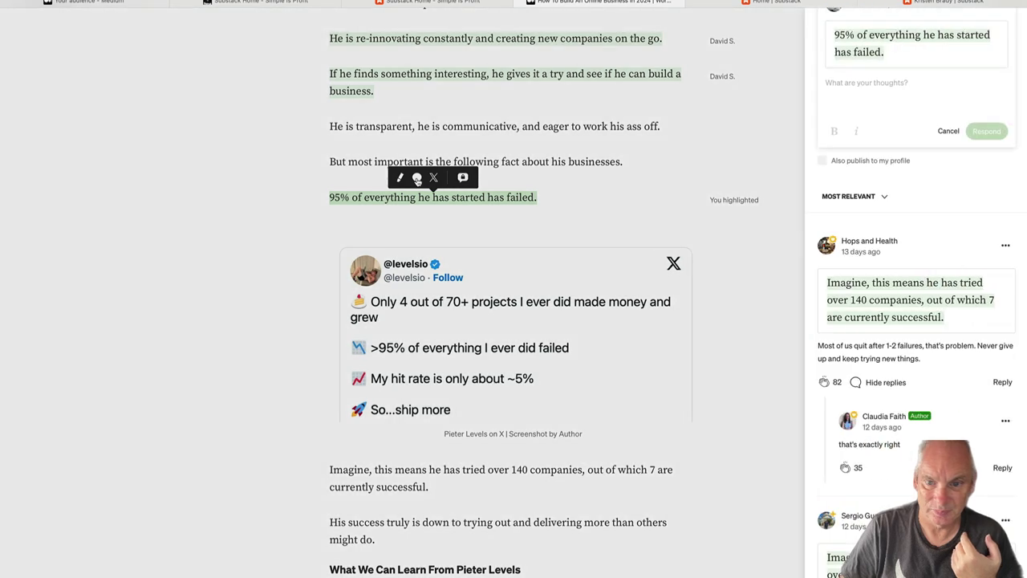
{"action": "left_click", "coordinate": [889, 80]}
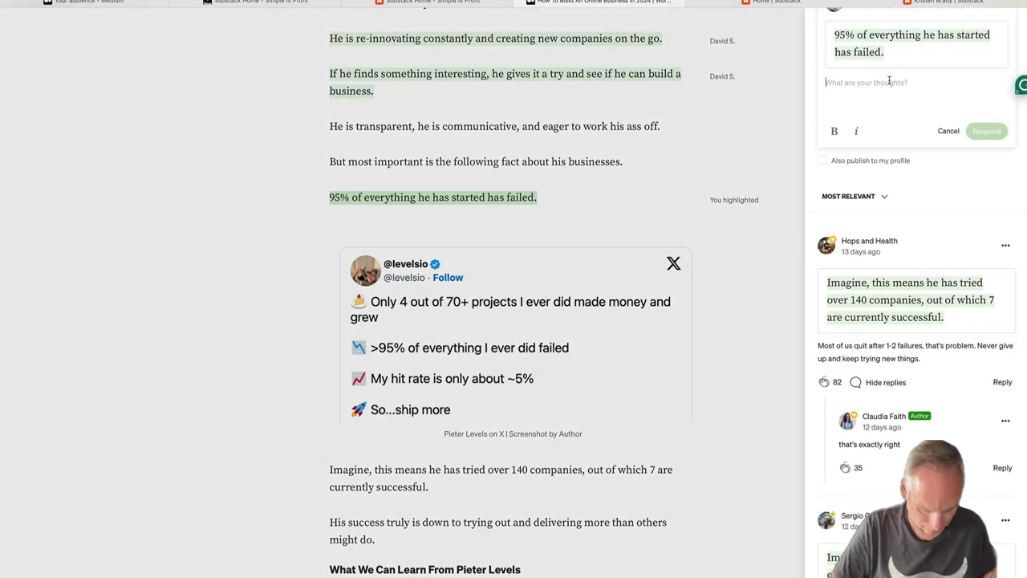
{"action": "type", "text": "9"}
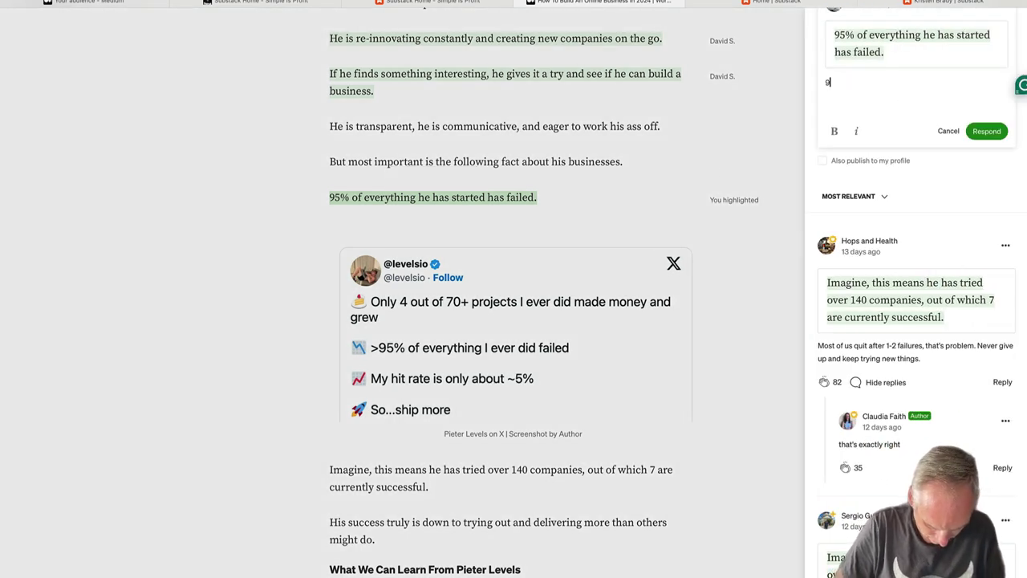
{"action": "type", "text": "5% of most projects will fail if you don't focus on them"}
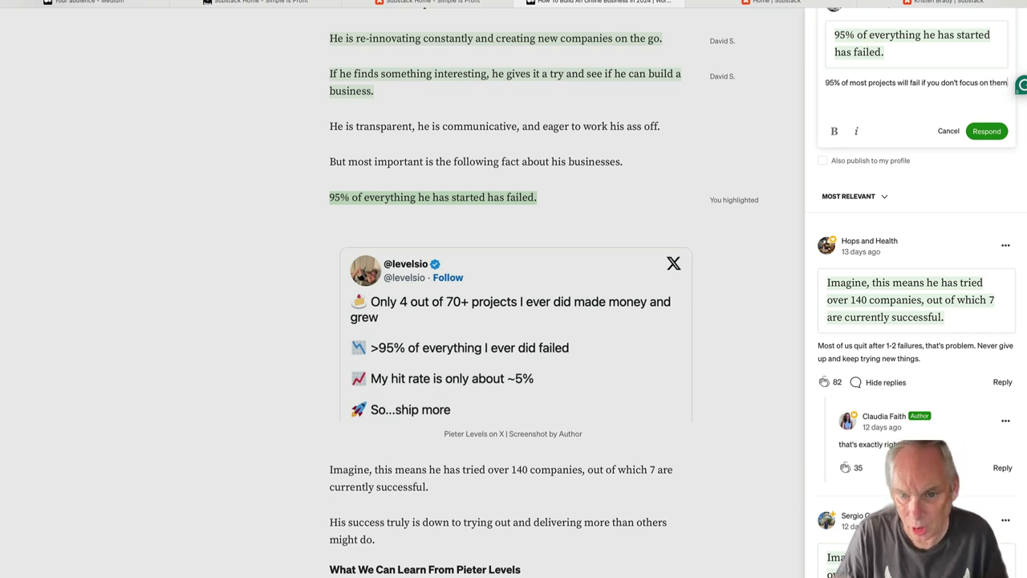
{"action": "type", "text": "..."}
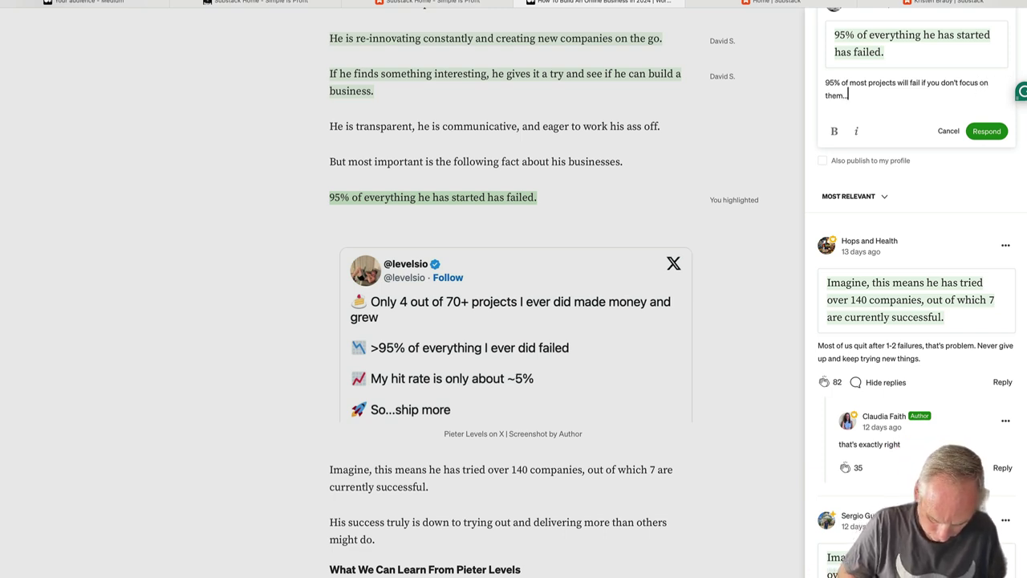
{"action": "type", "text": " This"}
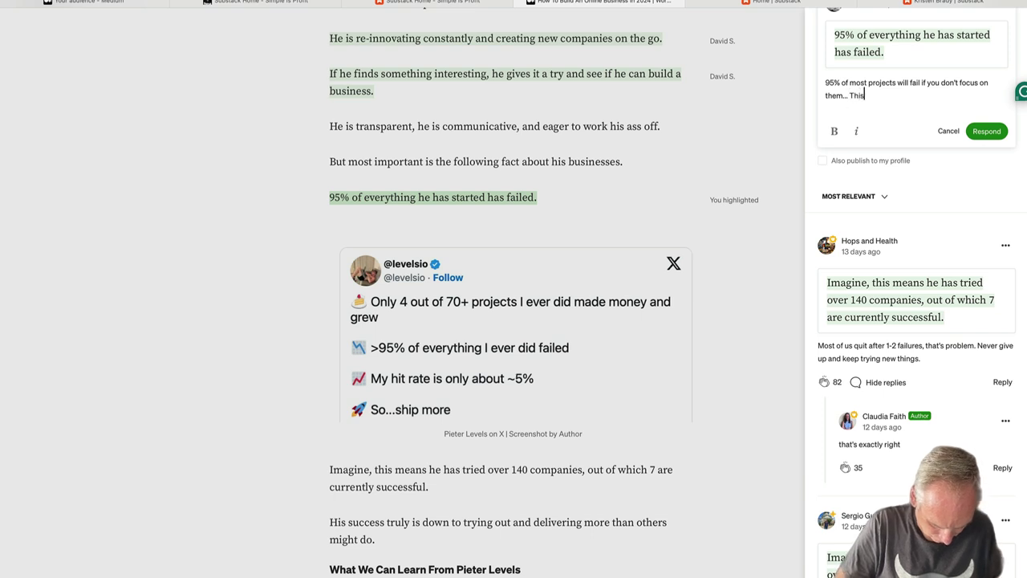
{"action": "type", "text": " obvio"}
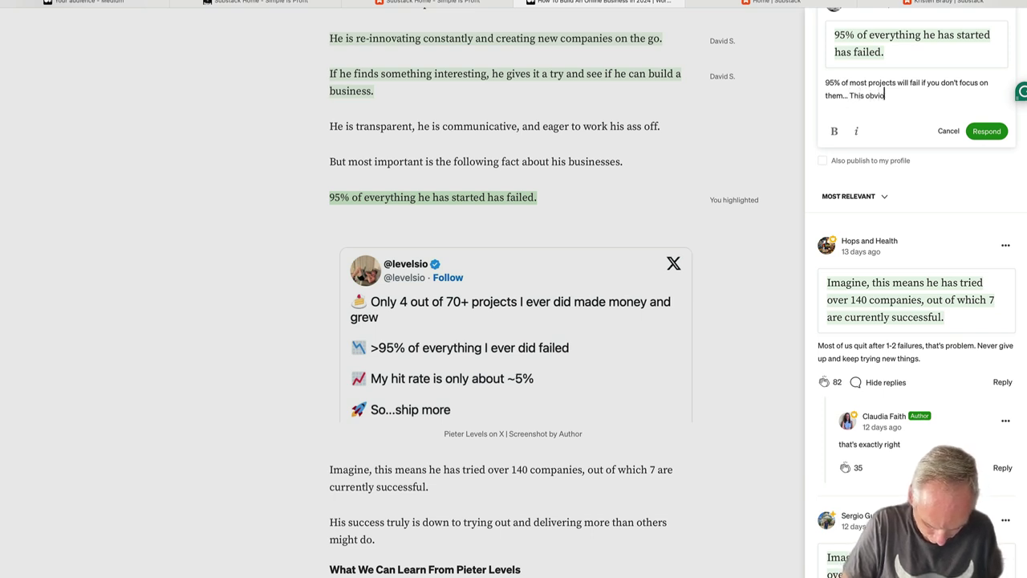
{"action": "type", "text": "usly works"}
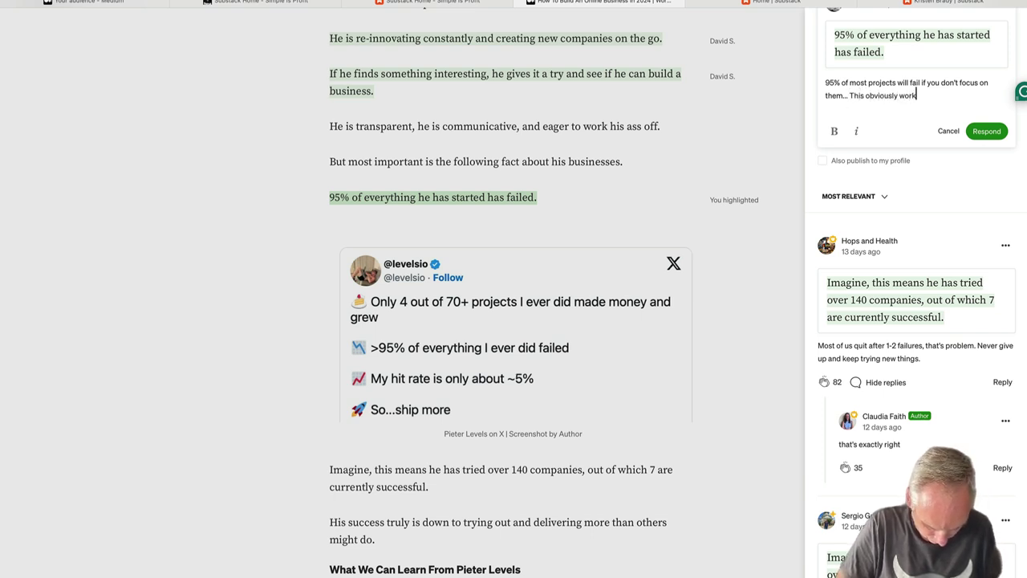
{"action": "type", "text": "for him but I like to give my projects at least 4-6 month"}
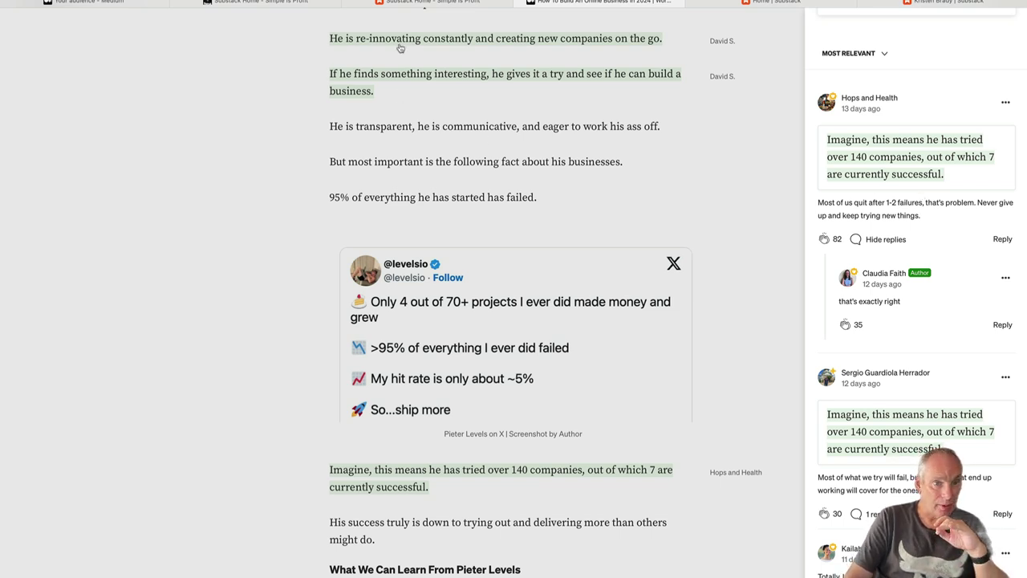
Review the Simple Is Profit dashboard's post views and new subscriber stats.
{"action": "left_click", "coordinate": [264, 5]}
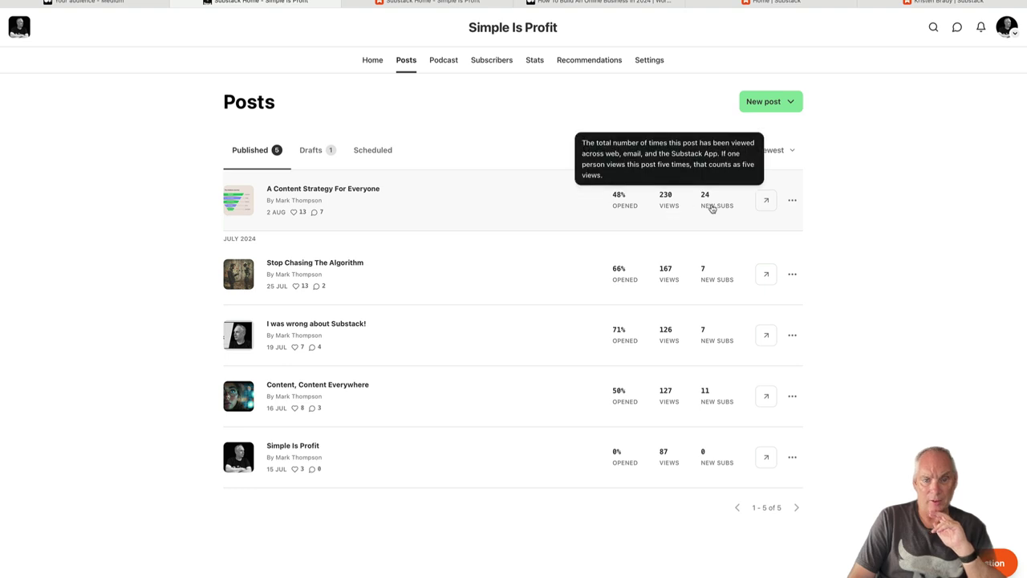
{"action": "mouse_move", "coordinate": [713, 213]}
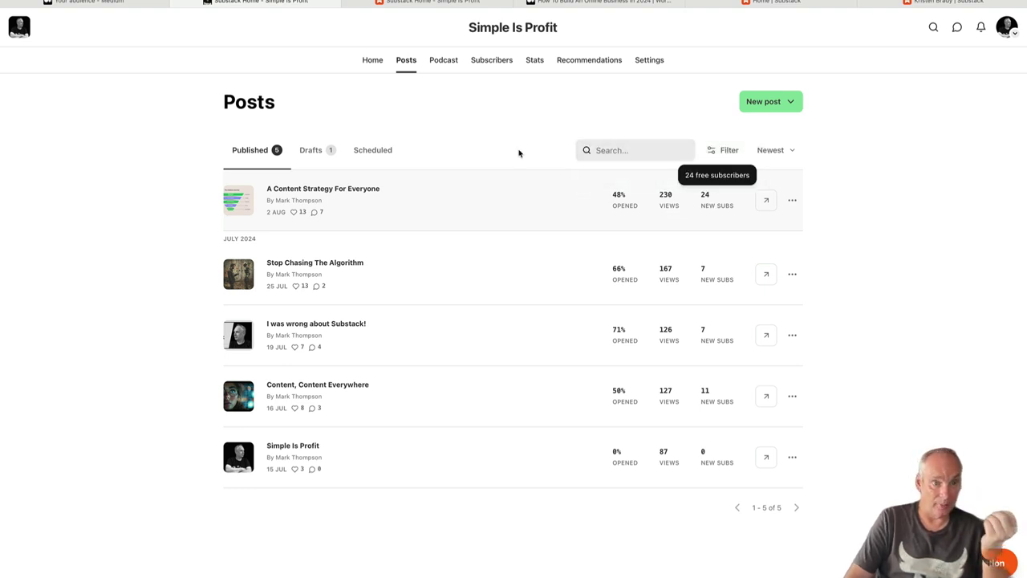
{"action": "left_click", "coordinate": [434, 4]}
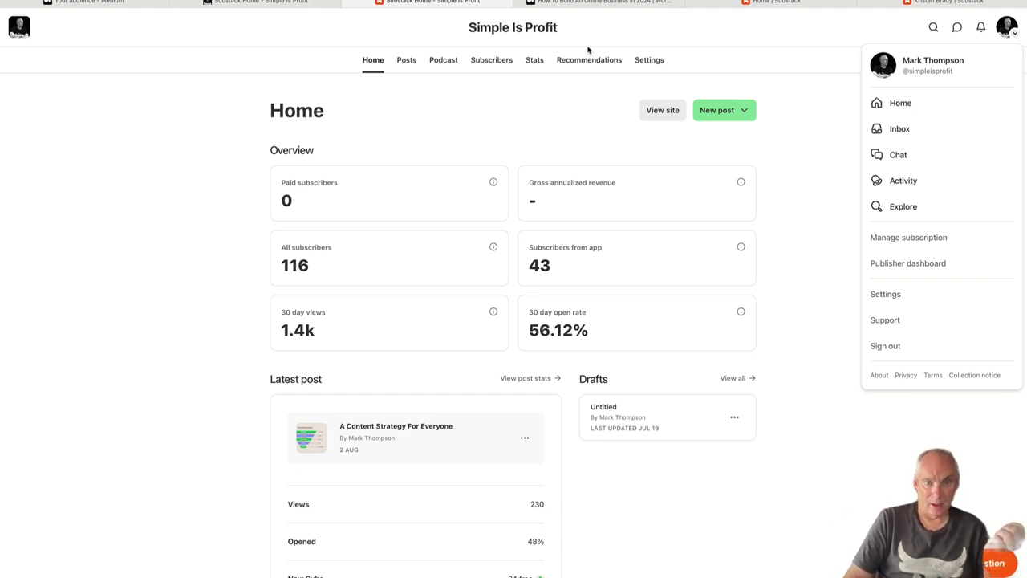
Find the liked post in the Home feed and open the Red Bull and Ramen Noodles writer's profile.
{"action": "left_click", "coordinate": [768, 4]}
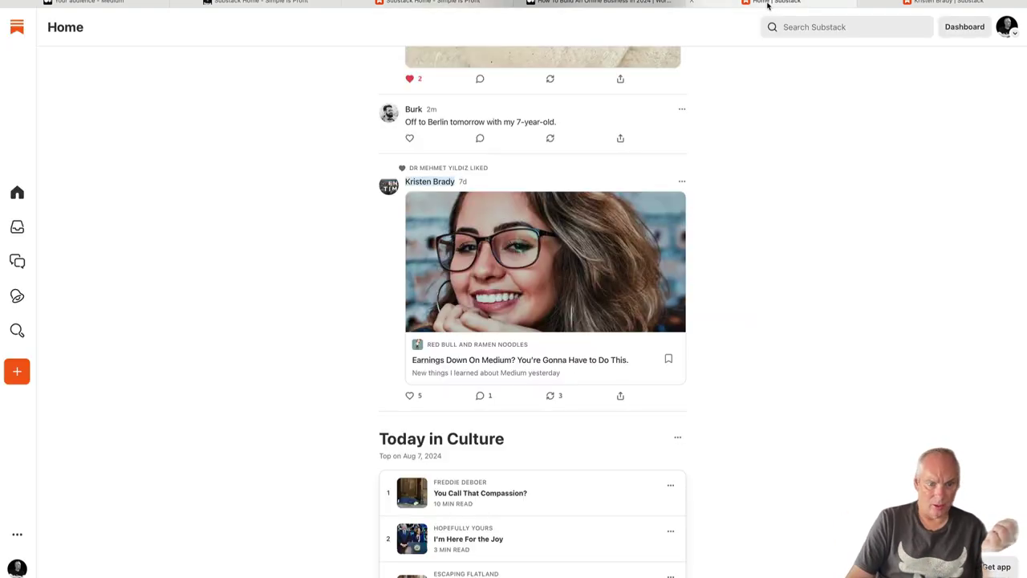
{"action": "scroll", "coordinate": [786, 236], "scroll_direction": "up", "scroll_amount": 10}
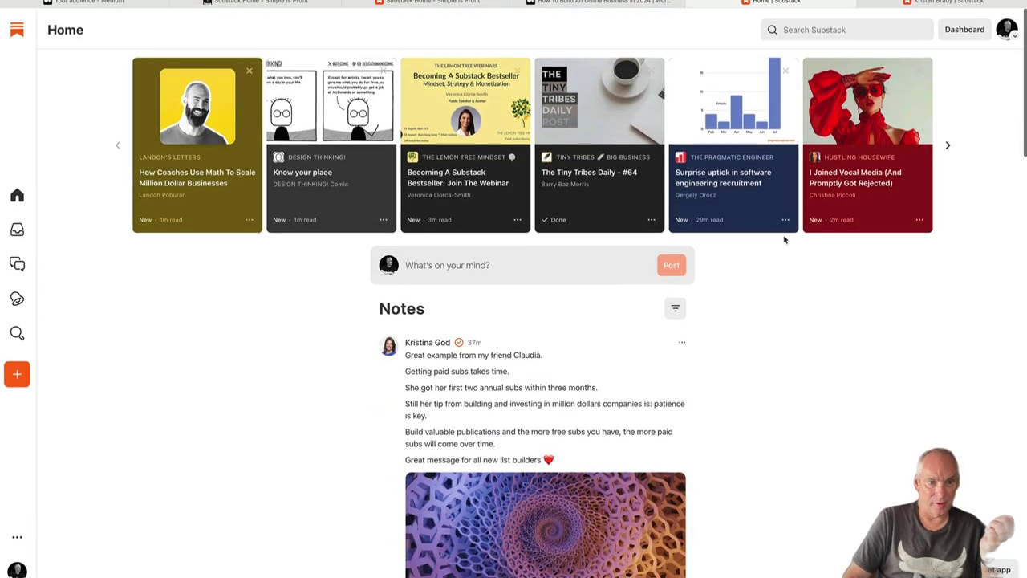
{"action": "scroll", "coordinate": [785, 239], "scroll_direction": "down", "scroll_amount": 5}
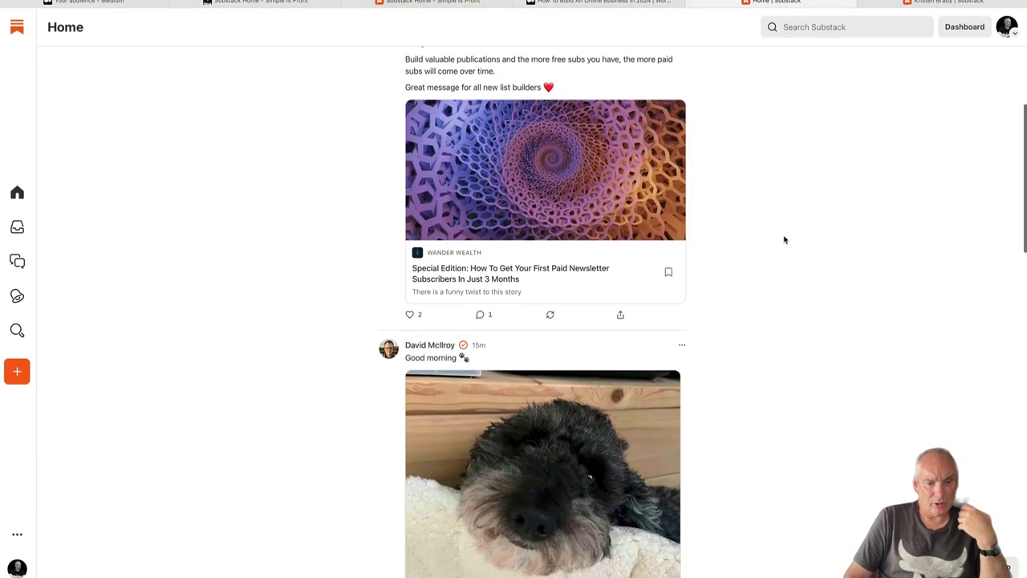
{"action": "scroll", "coordinate": [784, 239], "scroll_direction": "down", "scroll_amount": 7}
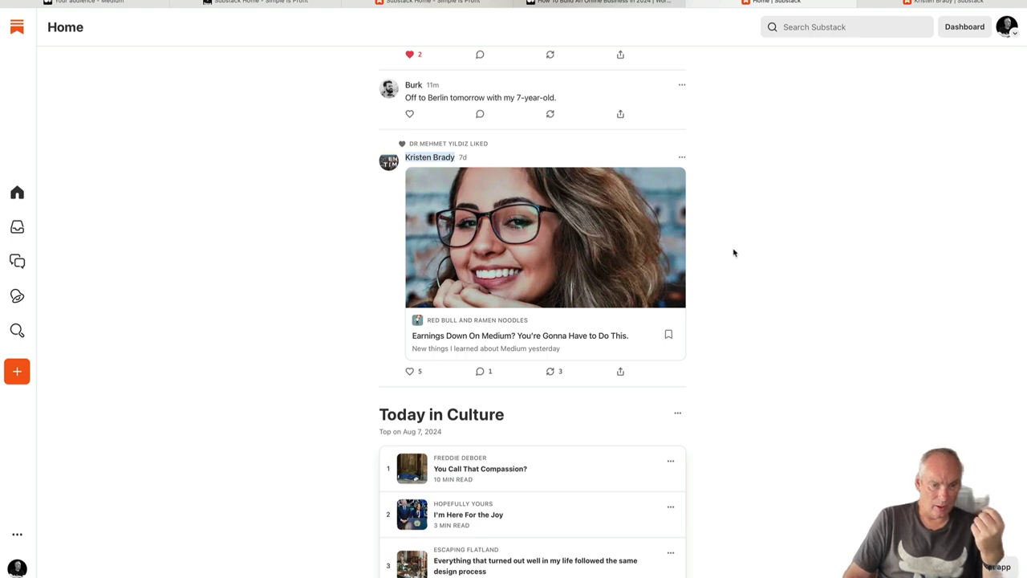
{"action": "mouse_move", "coordinate": [425, 160]}
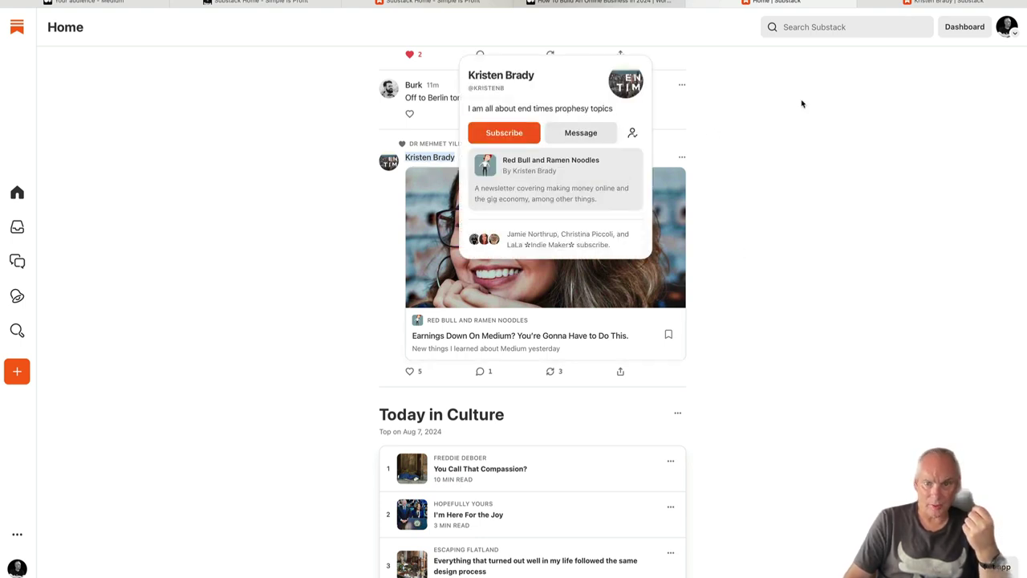
{"action": "left_click", "coordinate": [915, 3]}
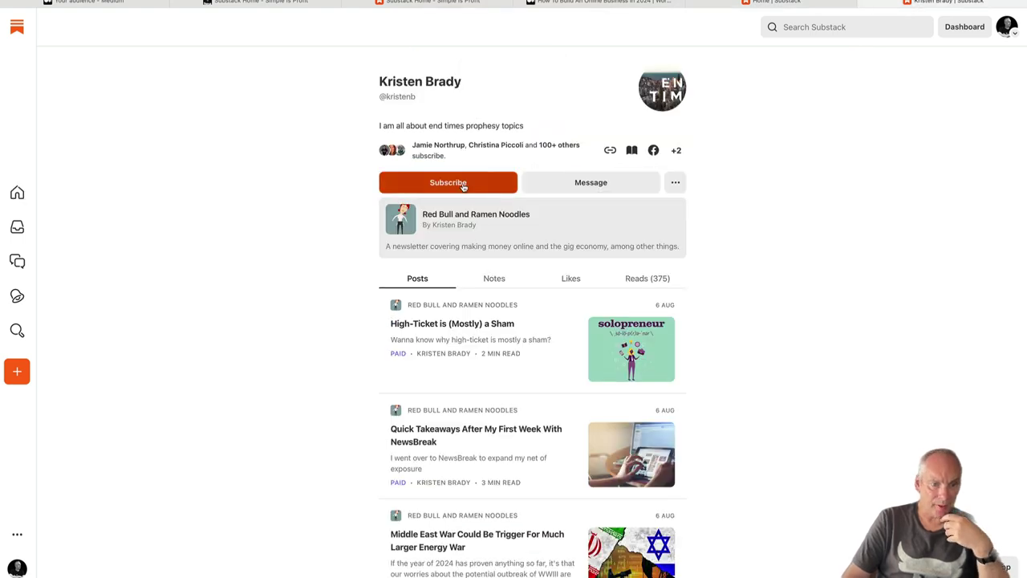
Subscribe free to Red Bull and Ramen Noodles, skipping the recommendation, audio and referral prompts.
{"action": "left_click", "coordinate": [462, 183]}
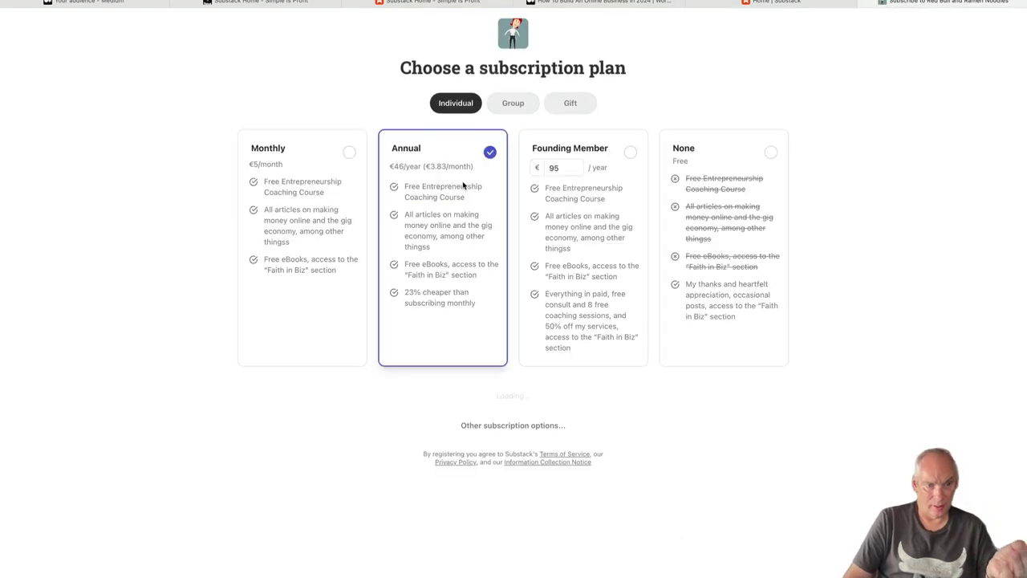
{"action": "left_click", "coordinate": [711, 192]}
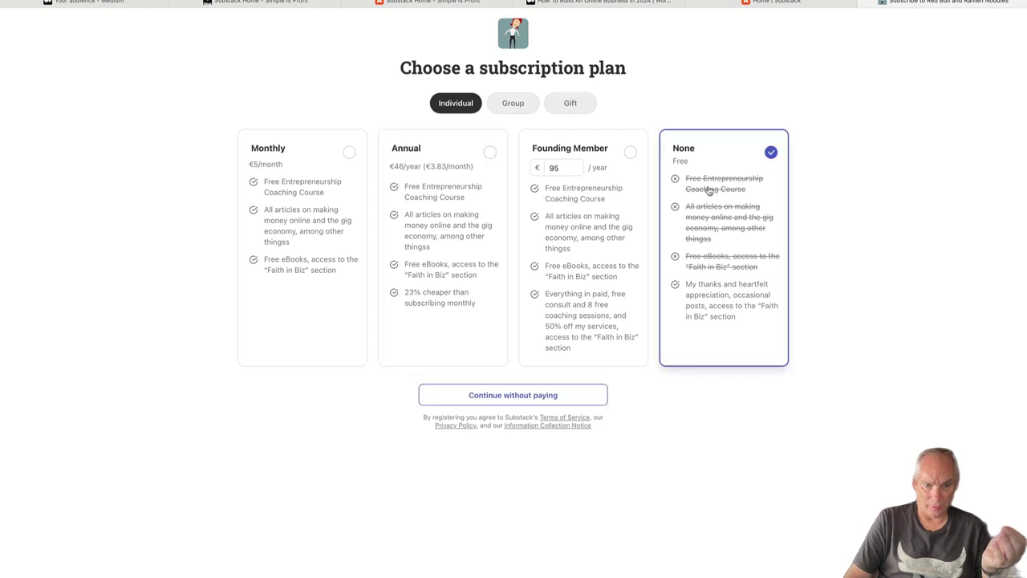
{"action": "left_click", "coordinate": [544, 396]}
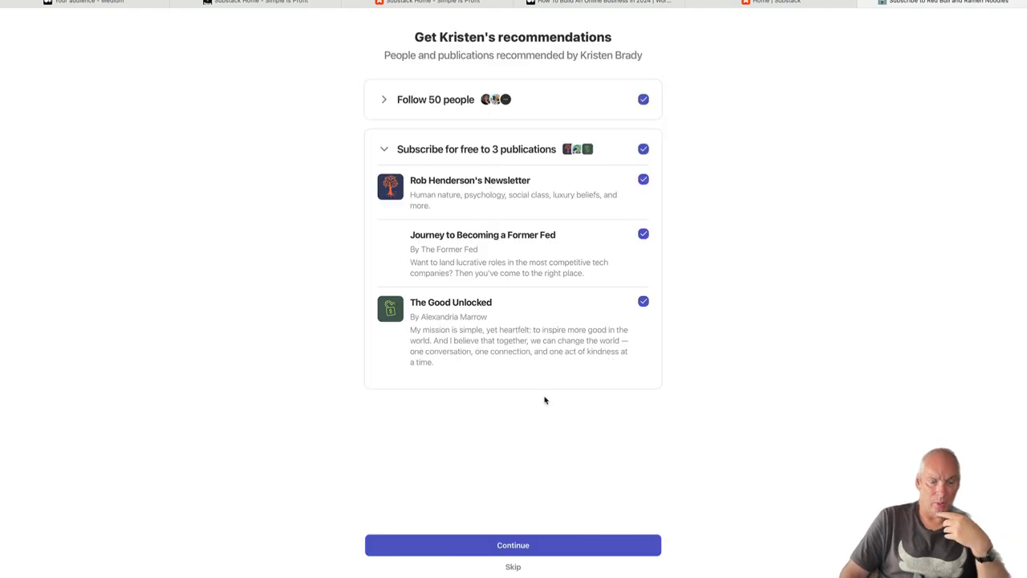
{"action": "left_click", "coordinate": [509, 568]}
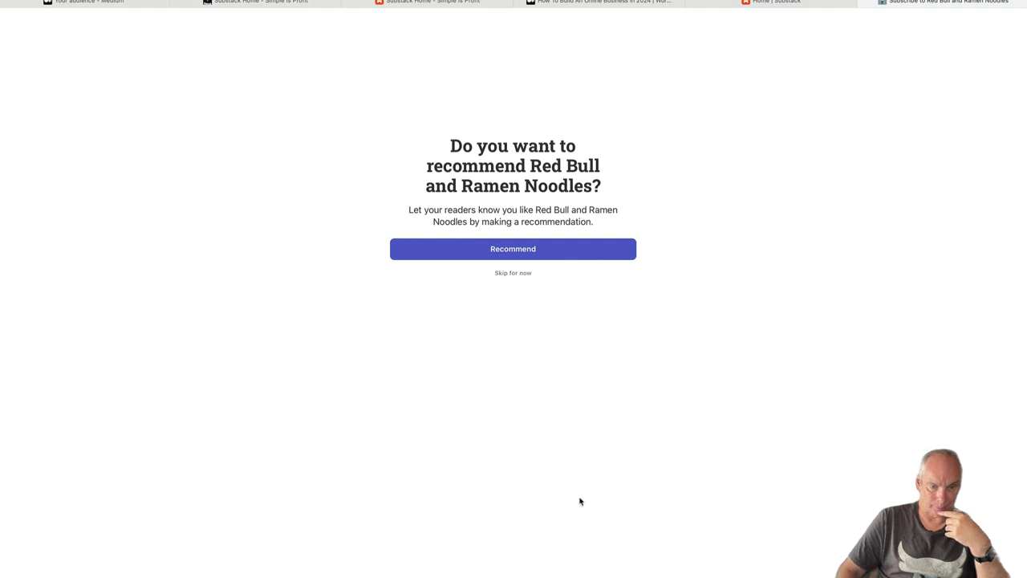
{"action": "left_click", "coordinate": [516, 274]}
{"action": "left_click", "coordinate": [514, 269]}
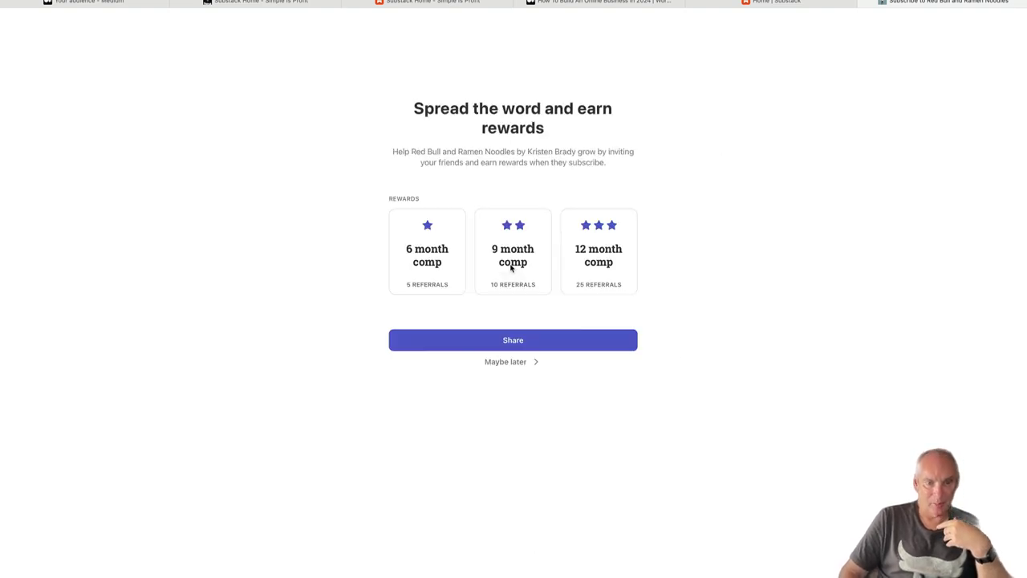
{"action": "left_click", "coordinate": [506, 367]}
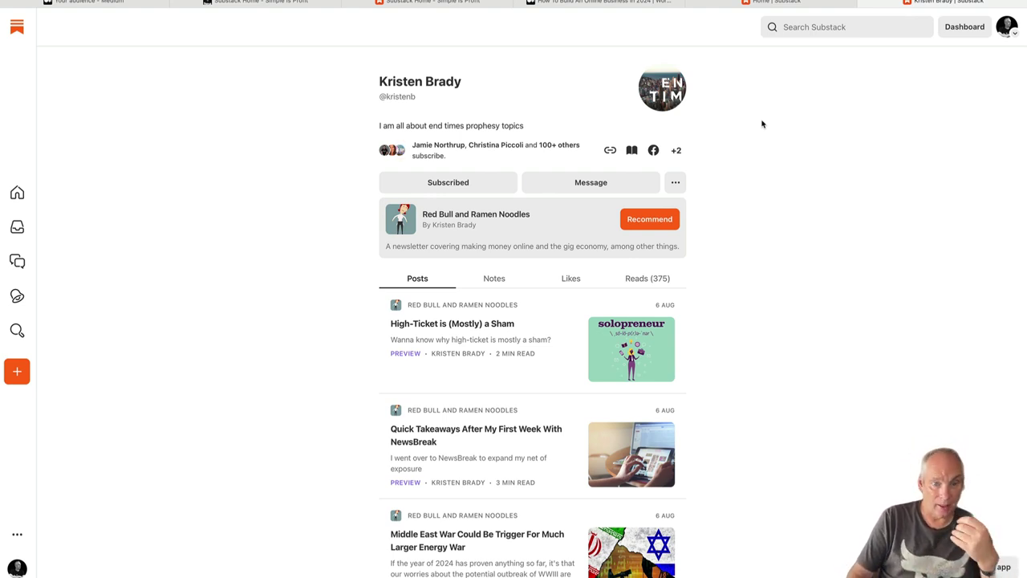
Check the writer's Followers and Following lists, ending on her Subscribers list.
{"action": "left_click", "coordinate": [508, 149]}
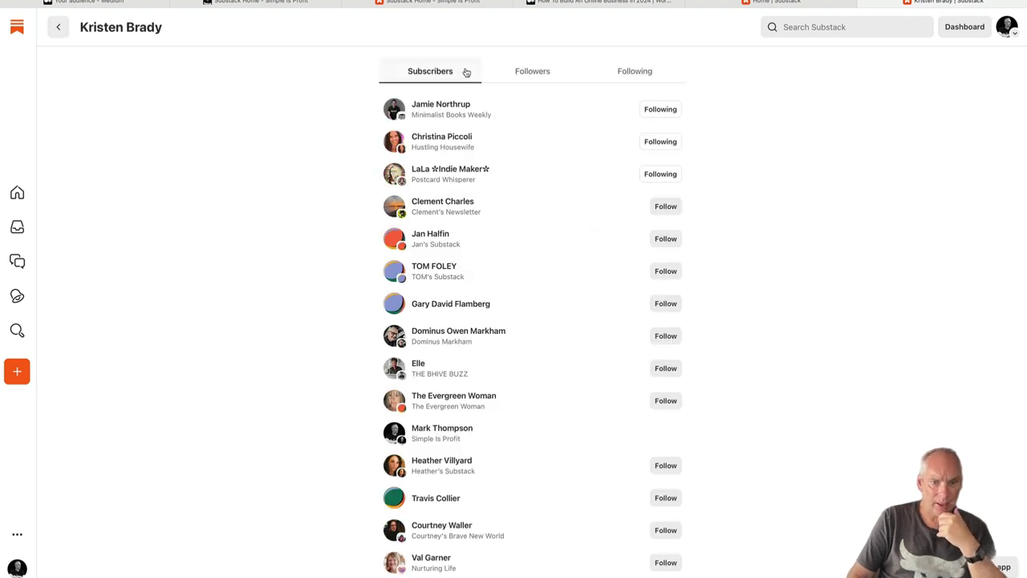
{"action": "left_click", "coordinate": [527, 72]}
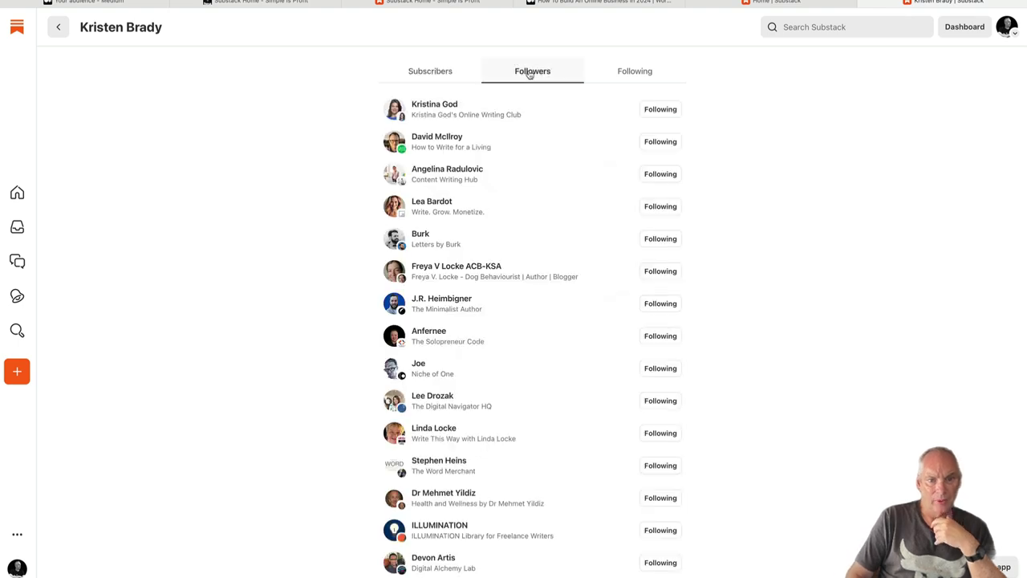
{"action": "left_click", "coordinate": [630, 74]}
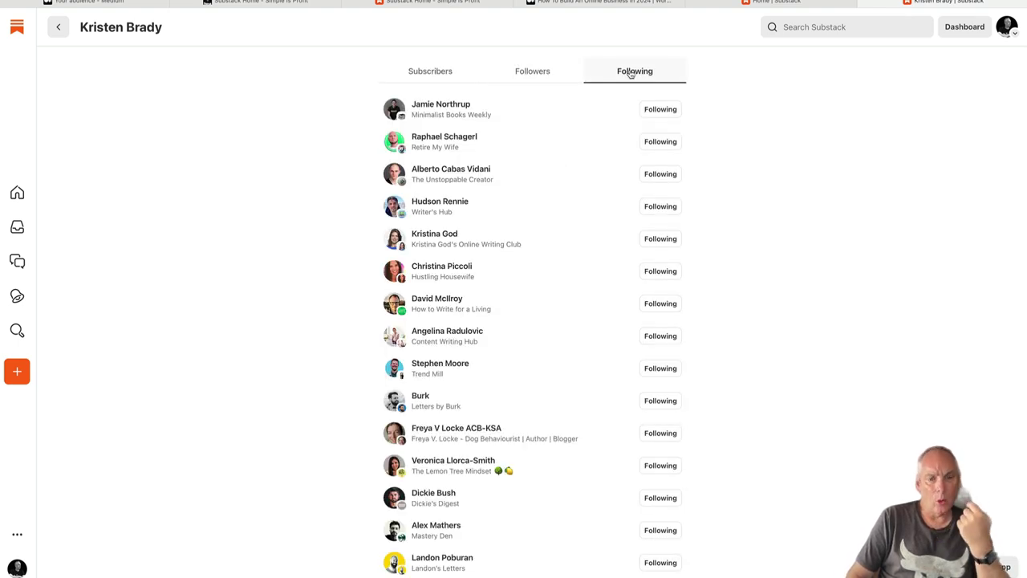
{"action": "left_click", "coordinate": [444, 74]}
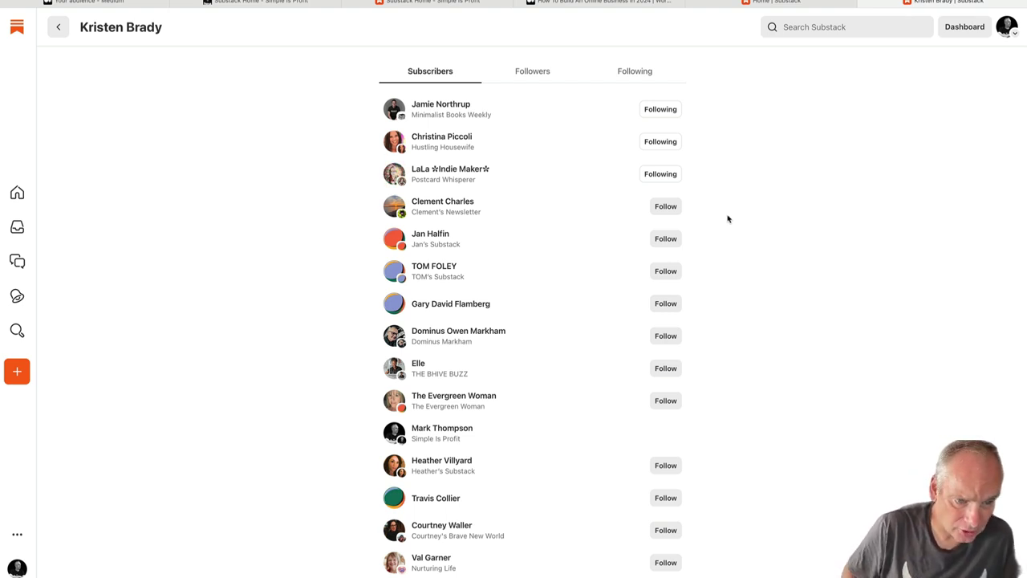
Scroll the writer's Subscribers list and follow one of her subscribers.
{"action": "scroll", "coordinate": [739, 244], "scroll_direction": "down", "scroll_amount": 1}
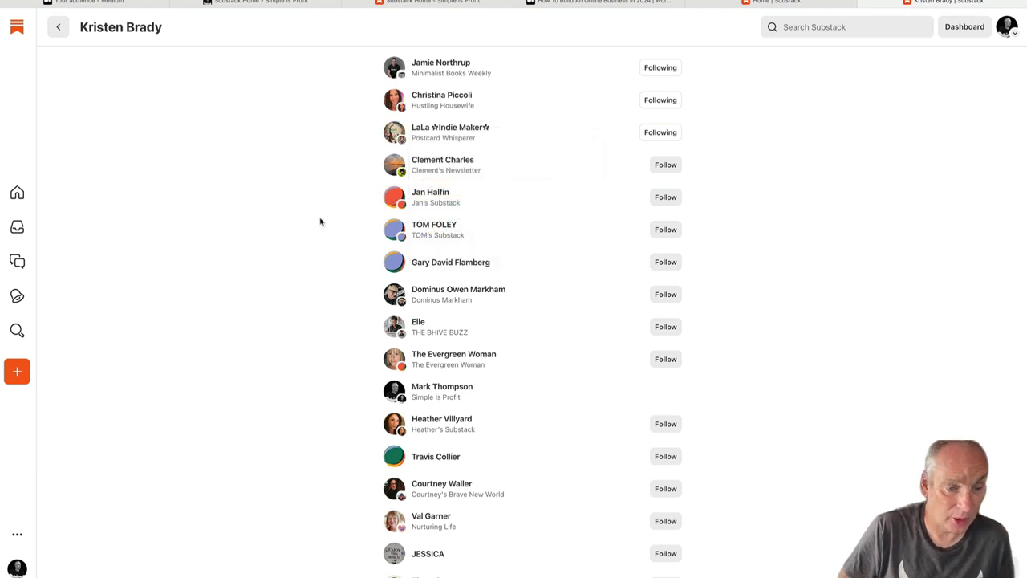
{"action": "scroll", "coordinate": [320, 223], "scroll_direction": "down", "scroll_amount": 1}
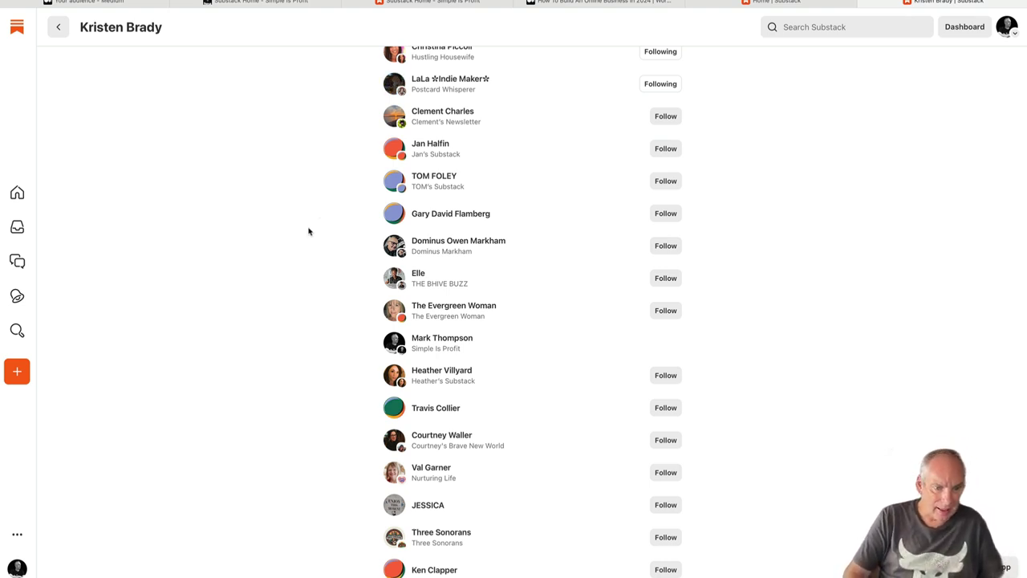
{"action": "scroll", "coordinate": [325, 385], "scroll_direction": "down", "scroll_amount": 1}
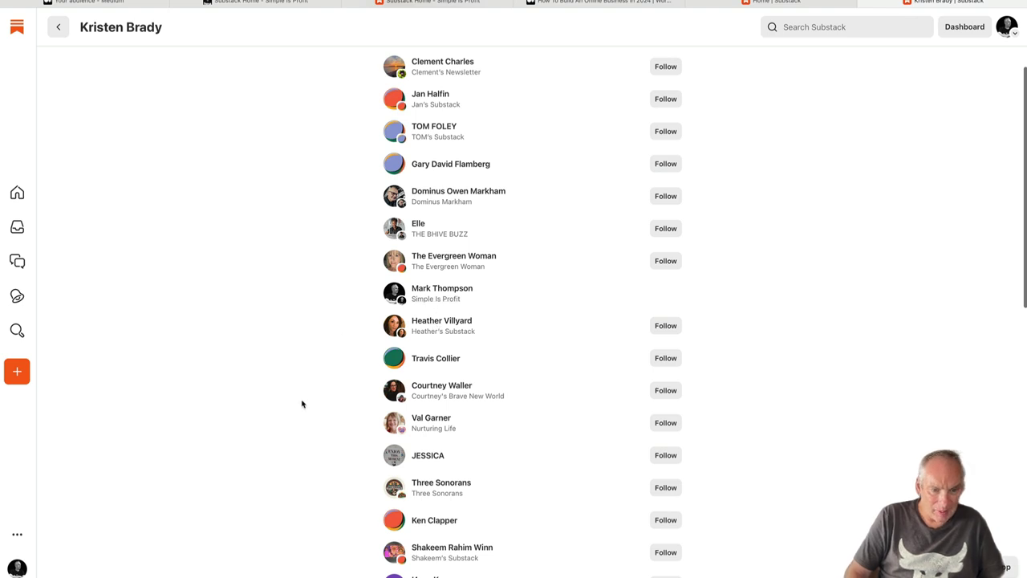
{"action": "scroll", "coordinate": [302, 404], "scroll_direction": "down", "scroll_amount": 2}
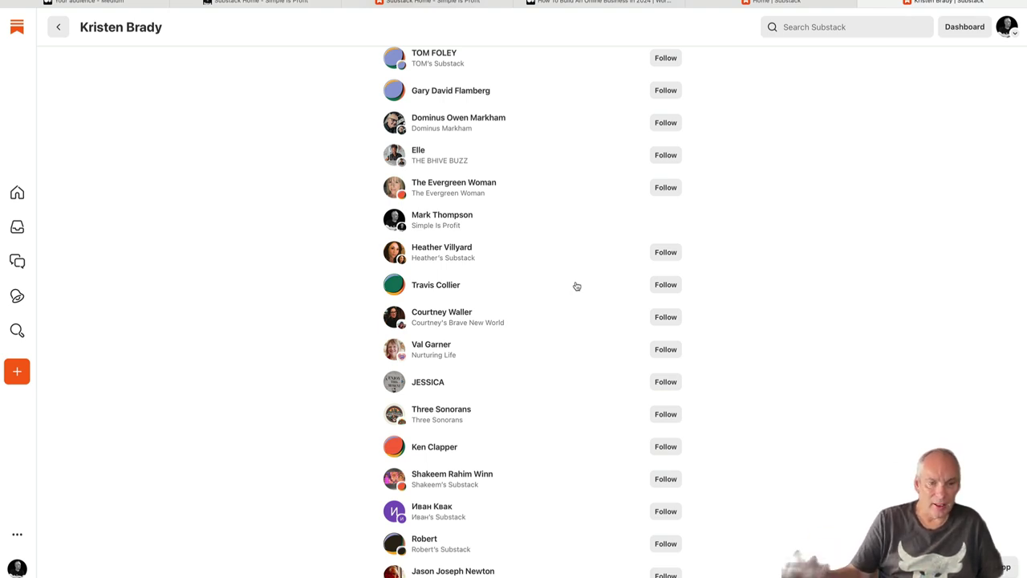
{"action": "scroll", "coordinate": [576, 285], "scroll_direction": "up", "scroll_amount": 1}
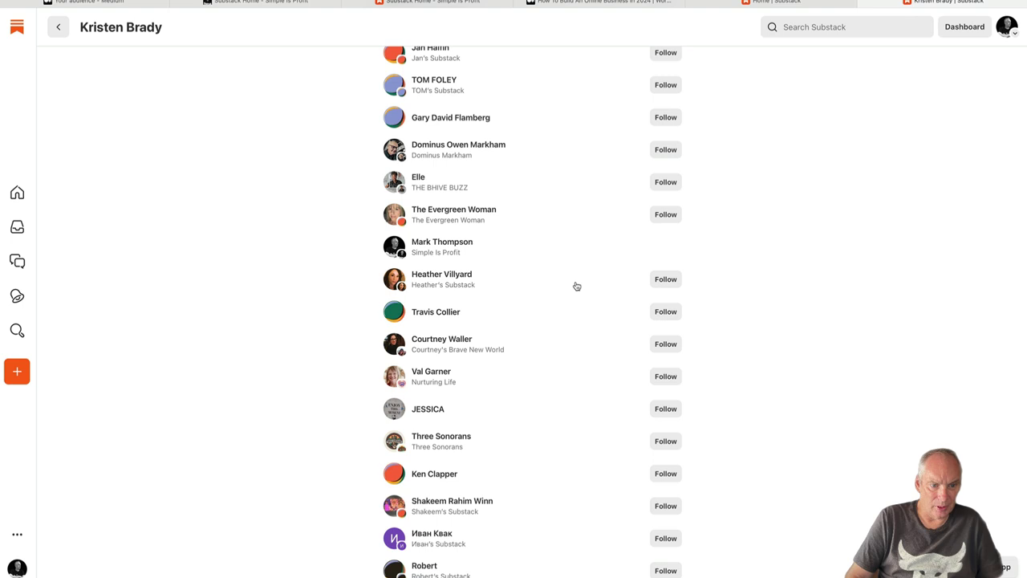
{"action": "left_click", "coordinate": [665, 150]}
Follow the Away From The Noise writer further down the Subscribers list.
{"action": "scroll", "coordinate": [592, 276], "scroll_direction": "down", "scroll_amount": 1}
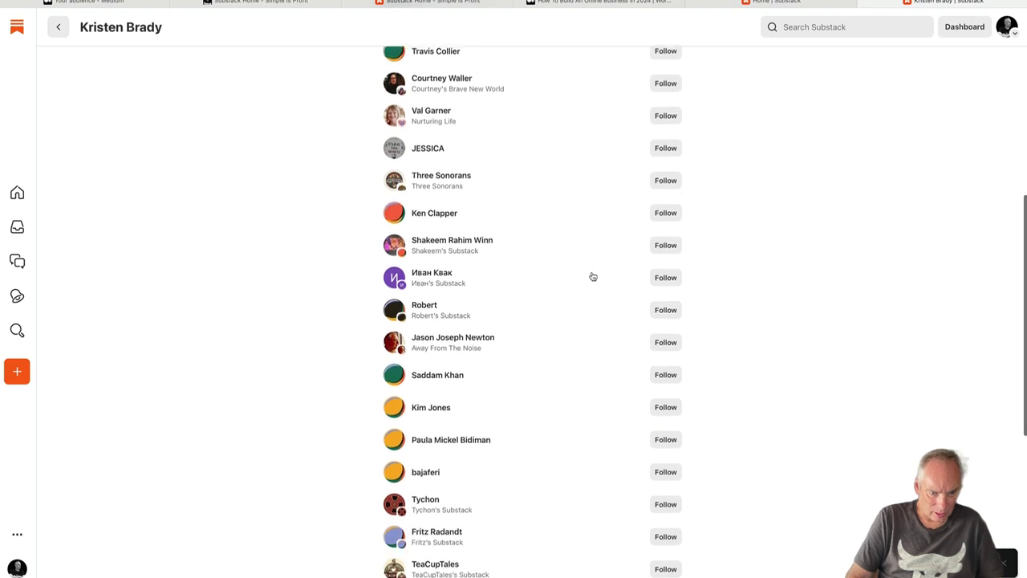
{"action": "scroll", "coordinate": [592, 276], "scroll_direction": "down", "scroll_amount": 1}
{"action": "scroll", "coordinate": [592, 276], "scroll_direction": "down", "scroll_amount": 1}
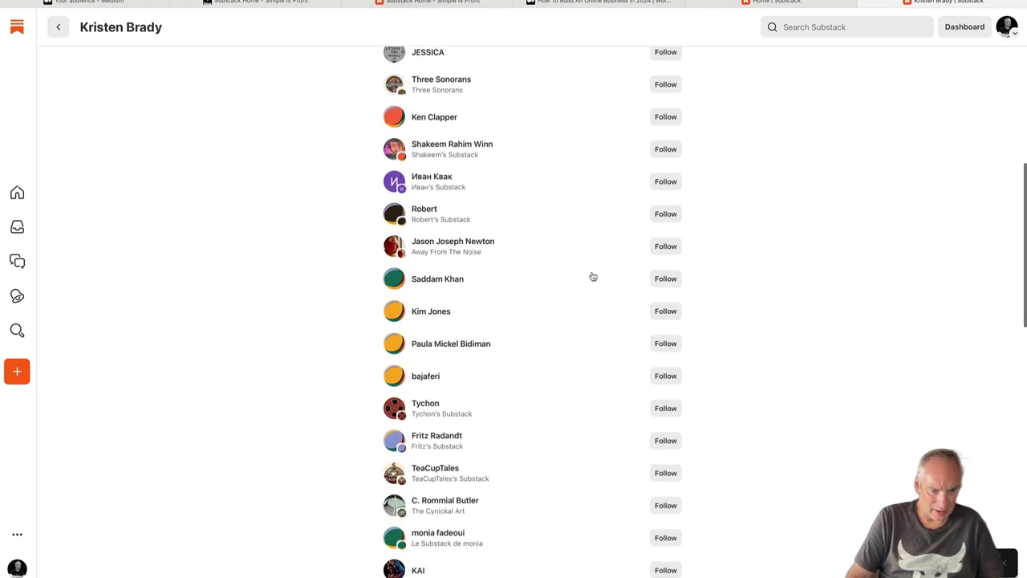
{"action": "scroll", "coordinate": [592, 276], "scroll_direction": "down", "scroll_amount": 1}
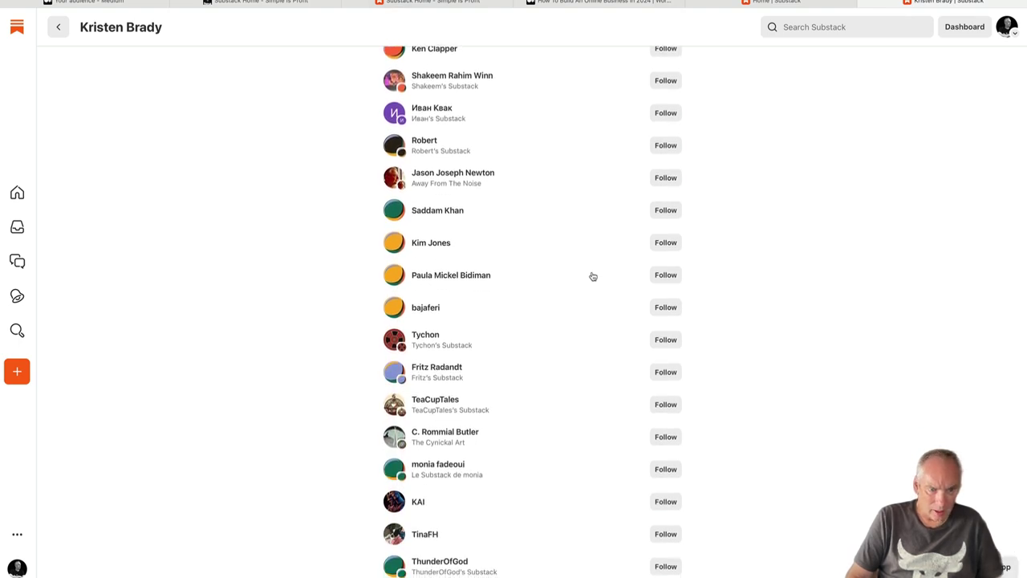
{"action": "left_click", "coordinate": [667, 181]}
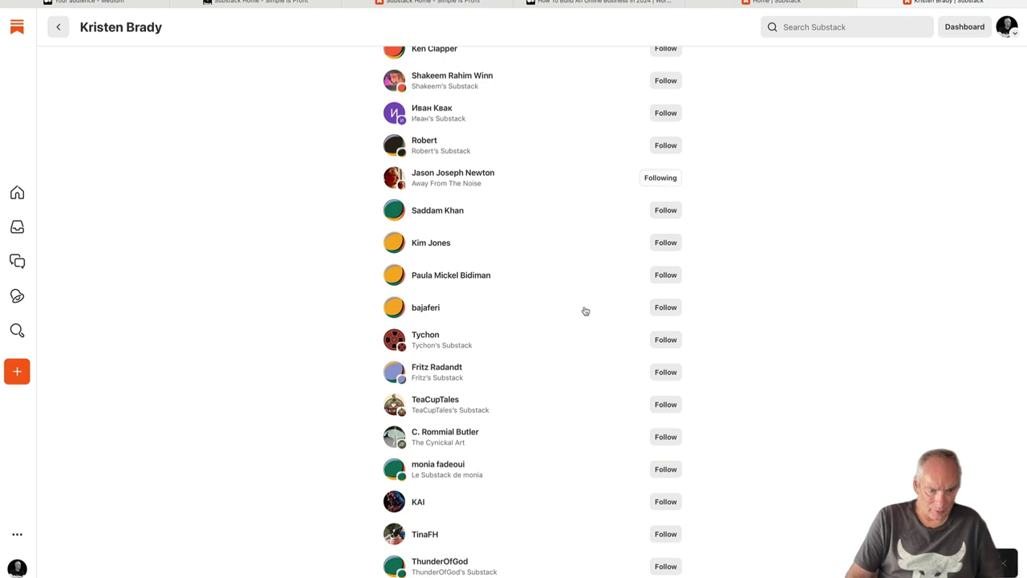
{"action": "scroll", "coordinate": [585, 311], "scroll_direction": "down", "scroll_amount": 1}
{"action": "scroll", "coordinate": [586, 311], "scroll_direction": "down", "scroll_amount": 1}
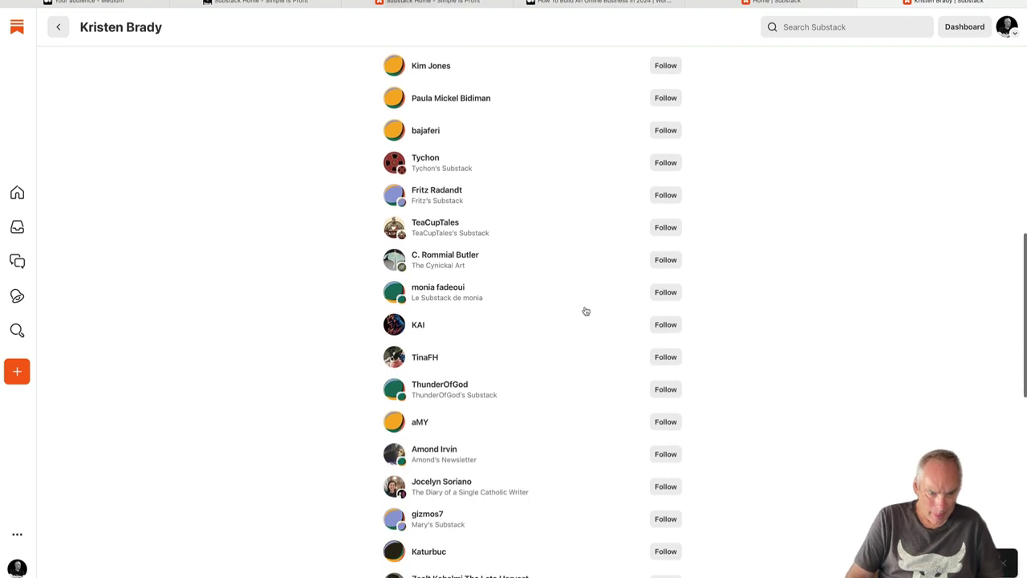
{"action": "scroll", "coordinate": [586, 311], "scroll_direction": "down", "scroll_amount": 1}
{"action": "scroll", "coordinate": [585, 311], "scroll_direction": "down", "scroll_amount": 2}
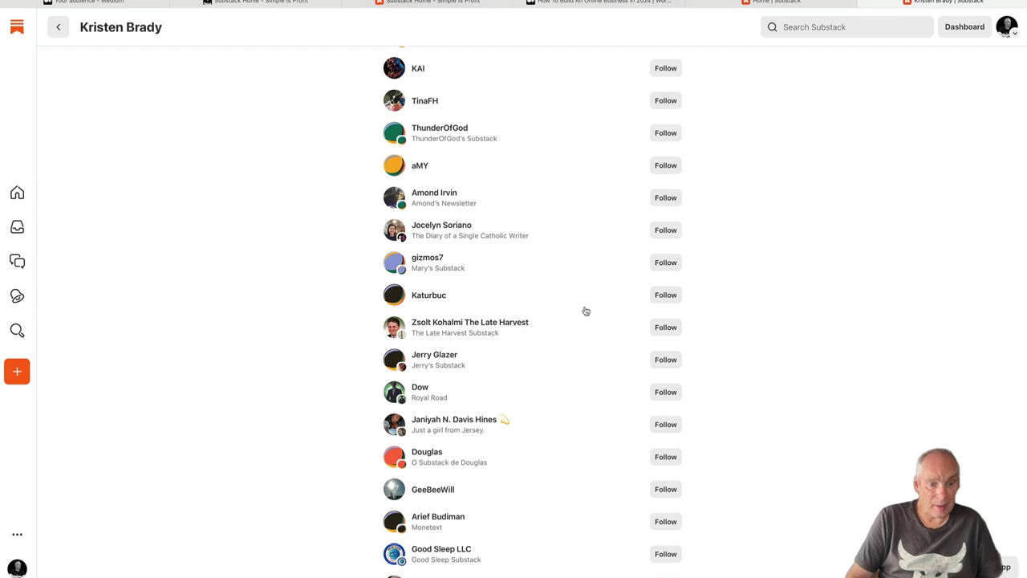
{"action": "scroll", "coordinate": [585, 311], "scroll_direction": "down", "scroll_amount": 1}
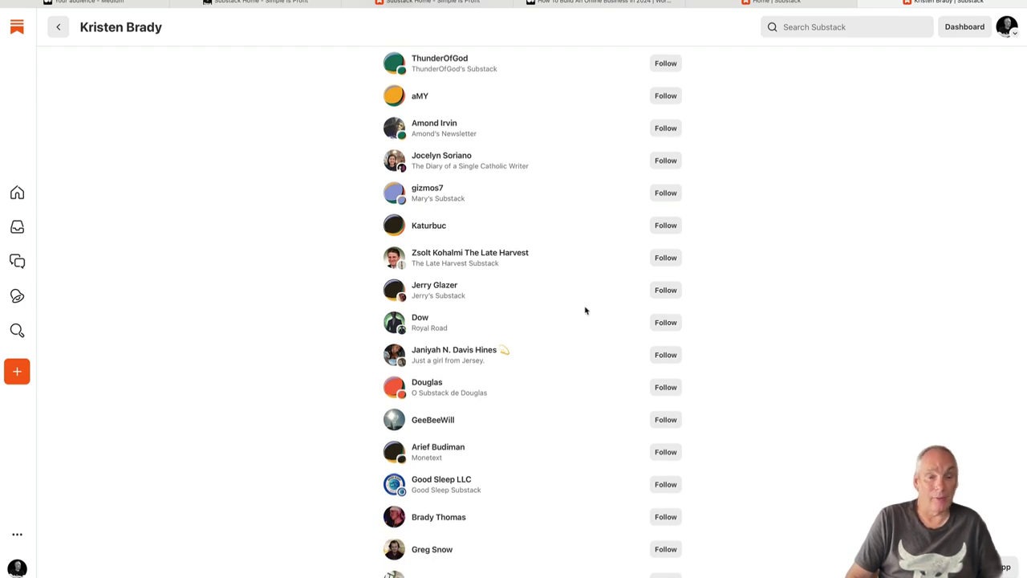
{"action": "scroll", "coordinate": [586, 311], "scroll_direction": "up", "scroll_amount": 10}
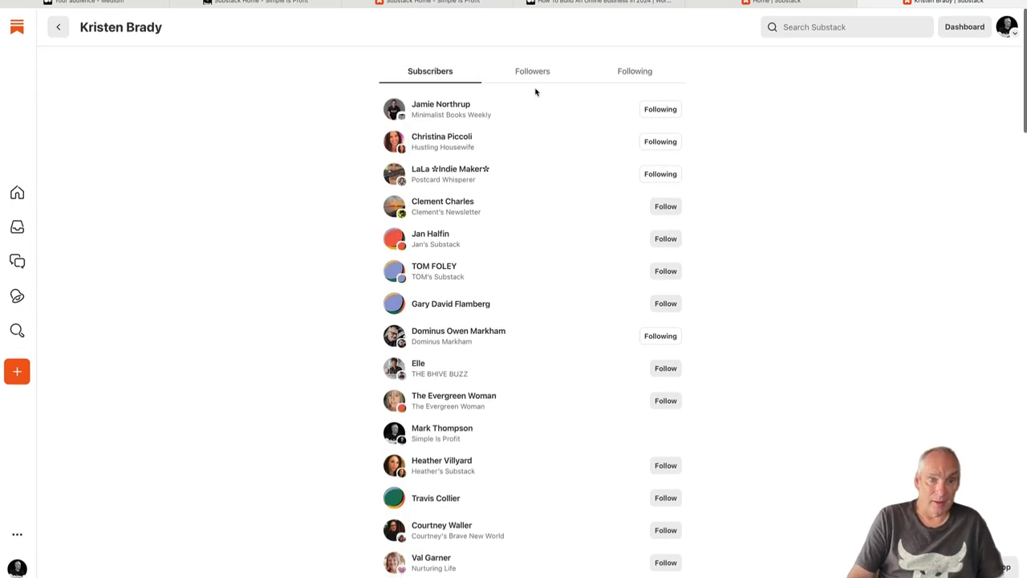
Switch to the writer's Followers list and scroll down looking for writers not yet followed.
{"action": "left_click", "coordinate": [535, 73]}
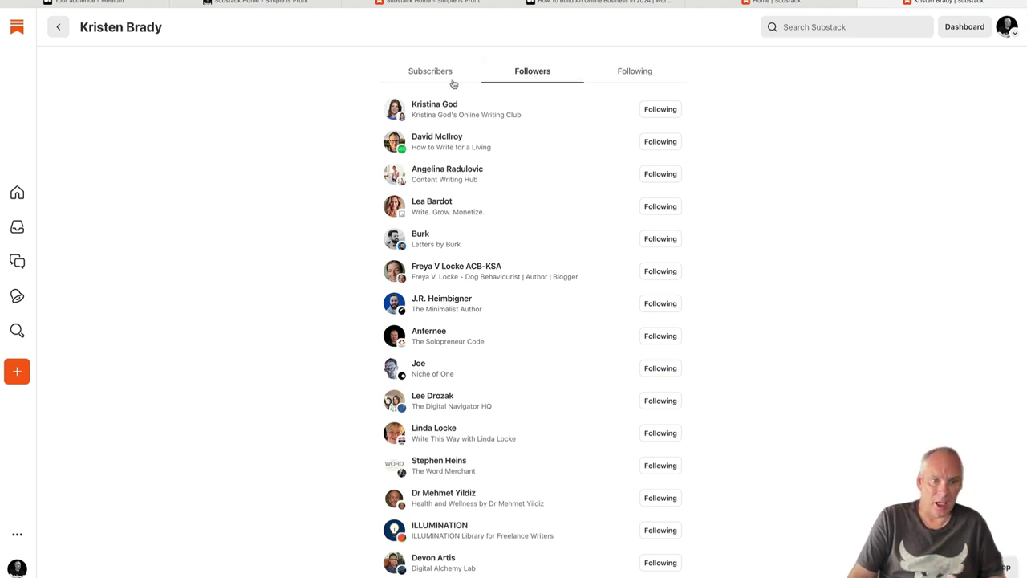
{"action": "scroll", "coordinate": [582, 248], "scroll_direction": "down", "scroll_amount": 3}
{"action": "scroll", "coordinate": [582, 248], "scroll_direction": "down", "scroll_amount": 9}
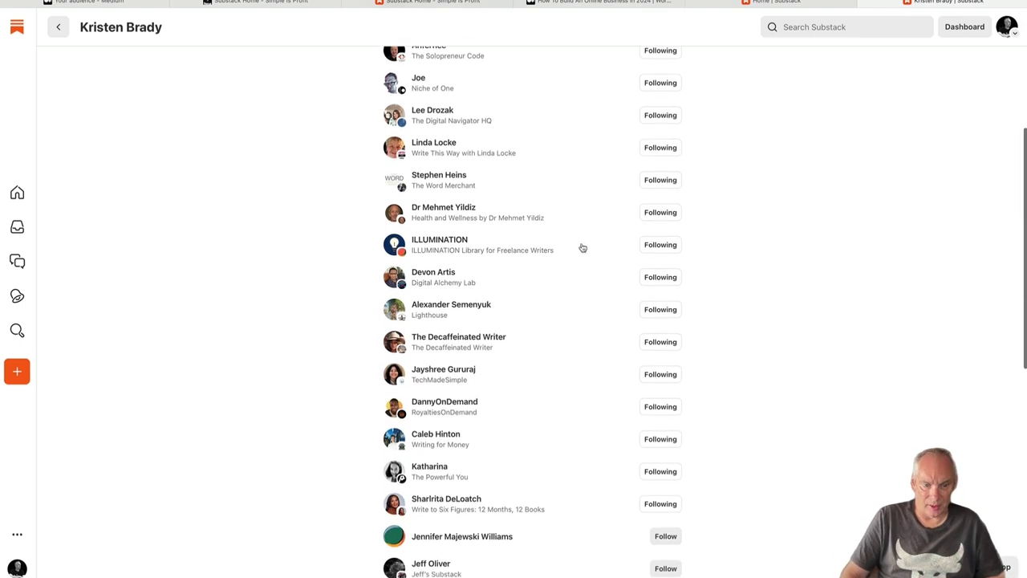
{"action": "scroll", "coordinate": [582, 248], "scroll_direction": "down", "scroll_amount": 1}
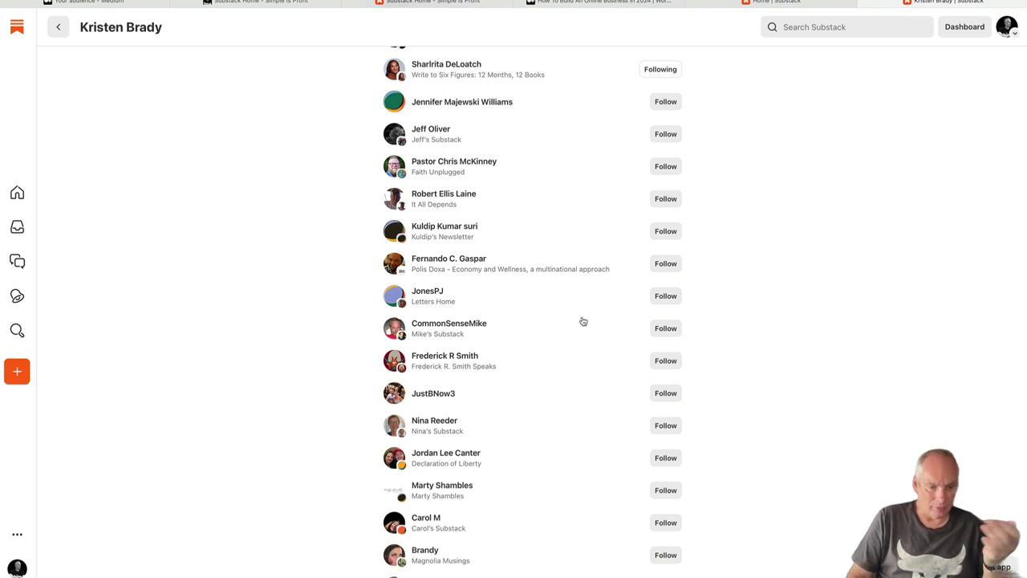
{"action": "scroll", "coordinate": [584, 329], "scroll_direction": "down", "scroll_amount": 3}
{"action": "scroll", "coordinate": [584, 329], "scroll_direction": "down", "scroll_amount": 5}
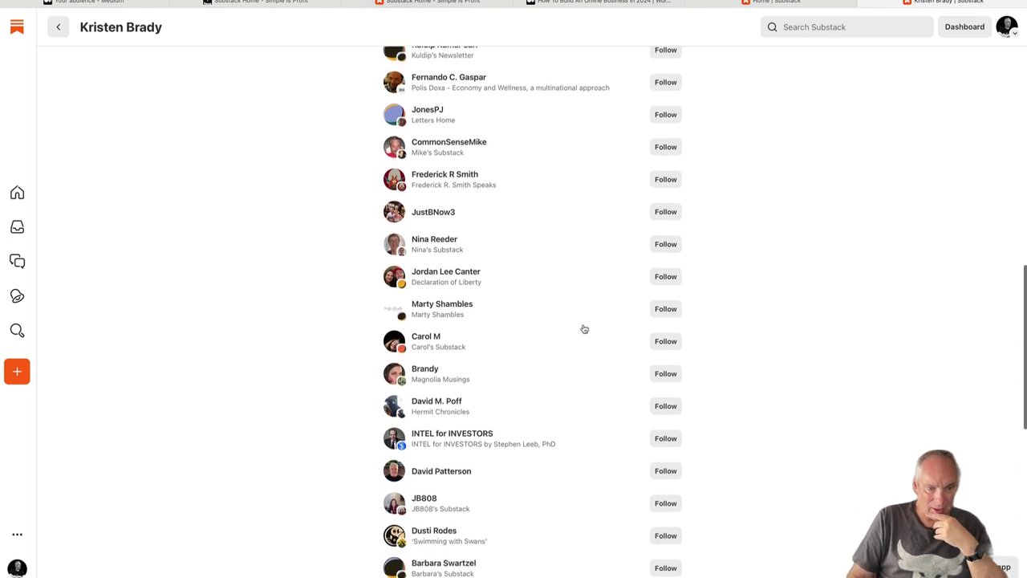
{"action": "scroll", "coordinate": [584, 328], "scroll_direction": "down", "scroll_amount": 2}
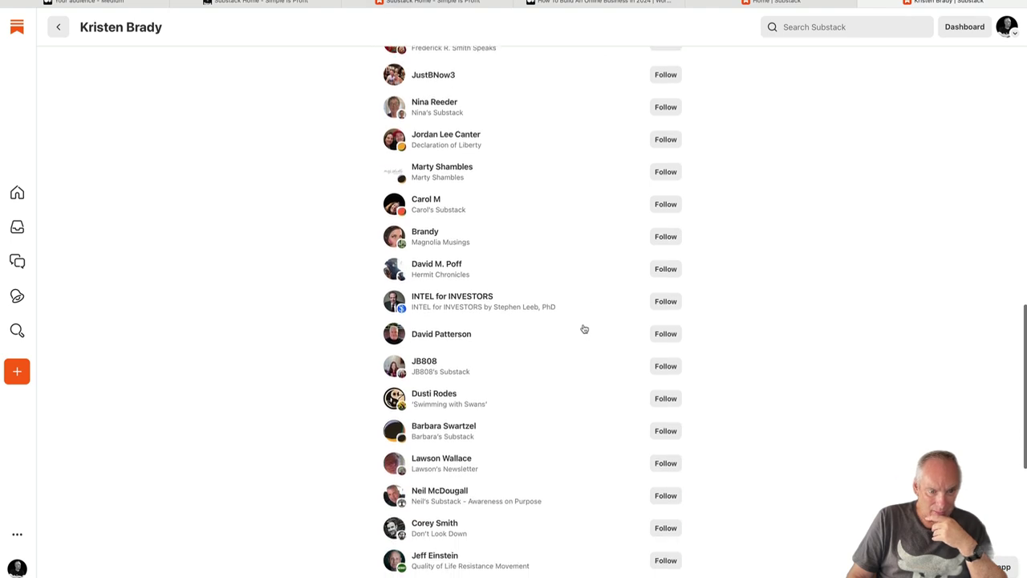
{"action": "scroll", "coordinate": [584, 329], "scroll_direction": "down", "scroll_amount": 3}
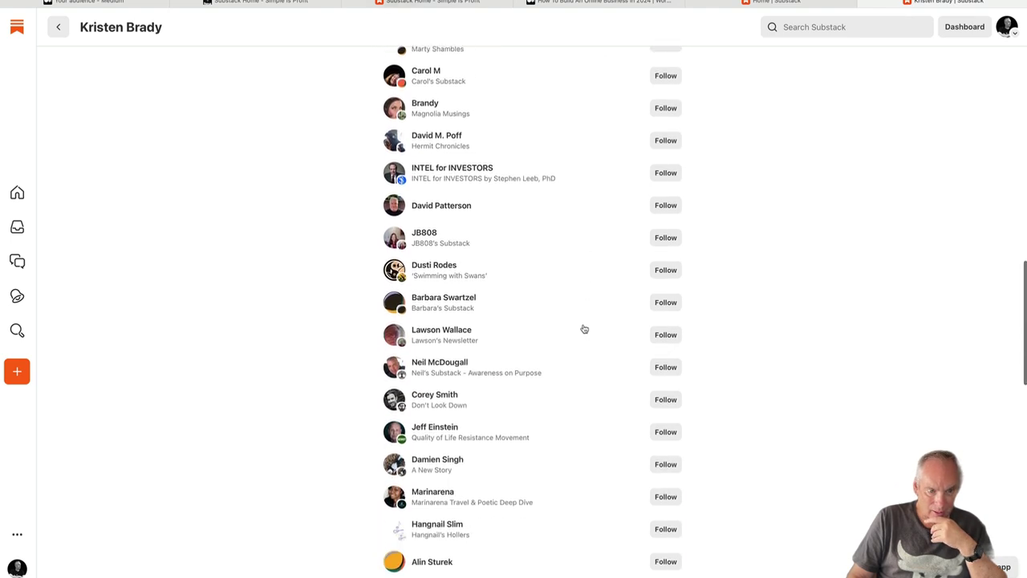
{"action": "scroll", "coordinate": [584, 329], "scroll_direction": "down", "scroll_amount": 1}
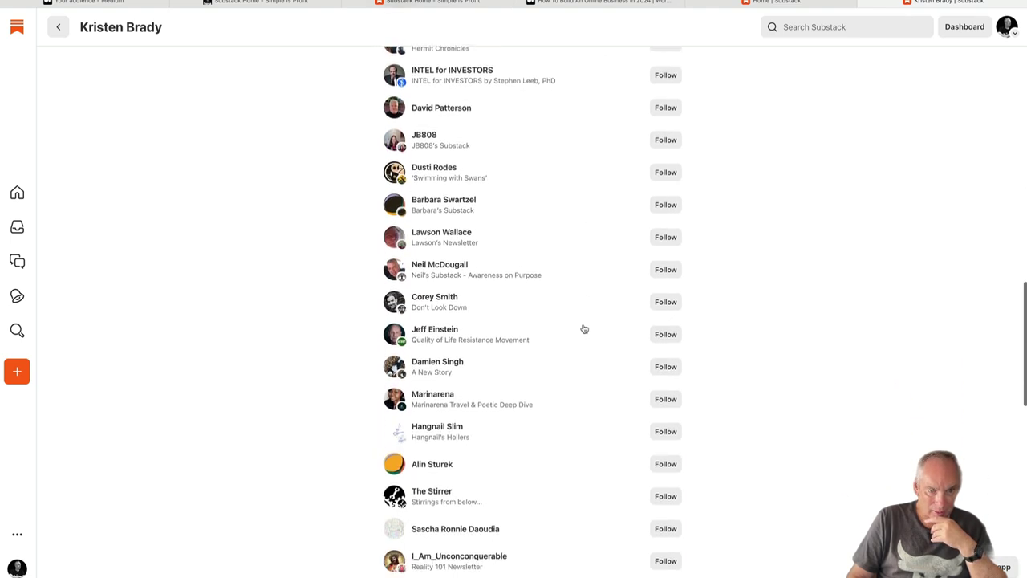
{"action": "scroll", "coordinate": [584, 329], "scroll_direction": "down", "scroll_amount": 1}
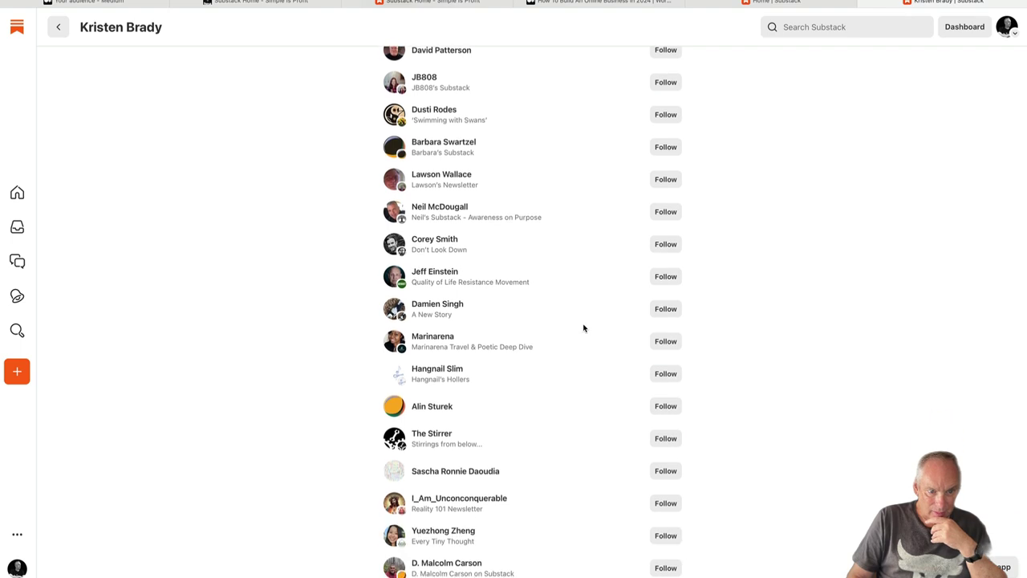
Follow the Awareness on Purpose writer from the Followers list.
{"action": "left_click", "coordinate": [671, 214]}
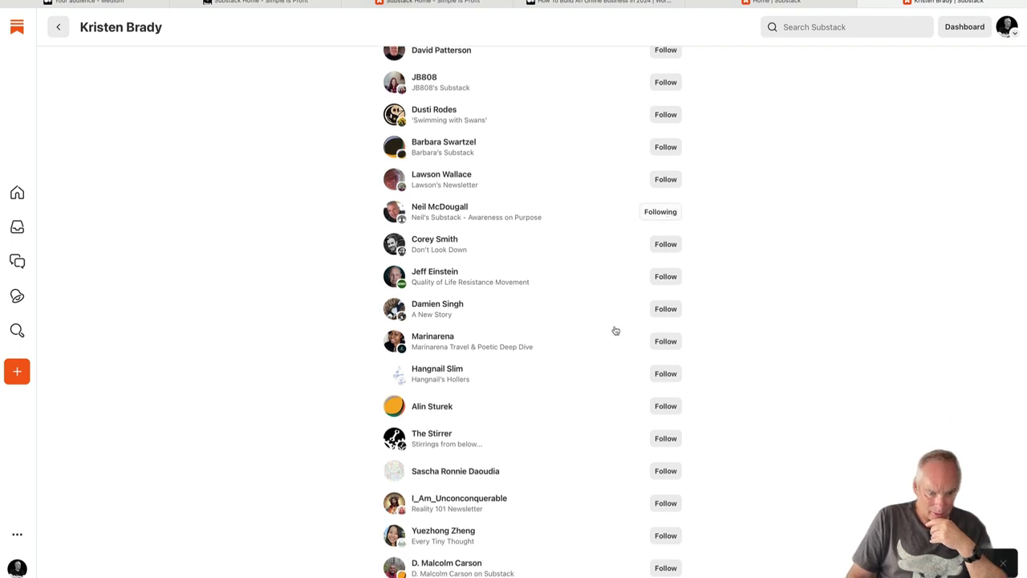
{"action": "scroll", "coordinate": [616, 330], "scroll_direction": "down", "scroll_amount": 1}
{"action": "scroll", "coordinate": [616, 330], "scroll_direction": "down", "scroll_amount": 10}
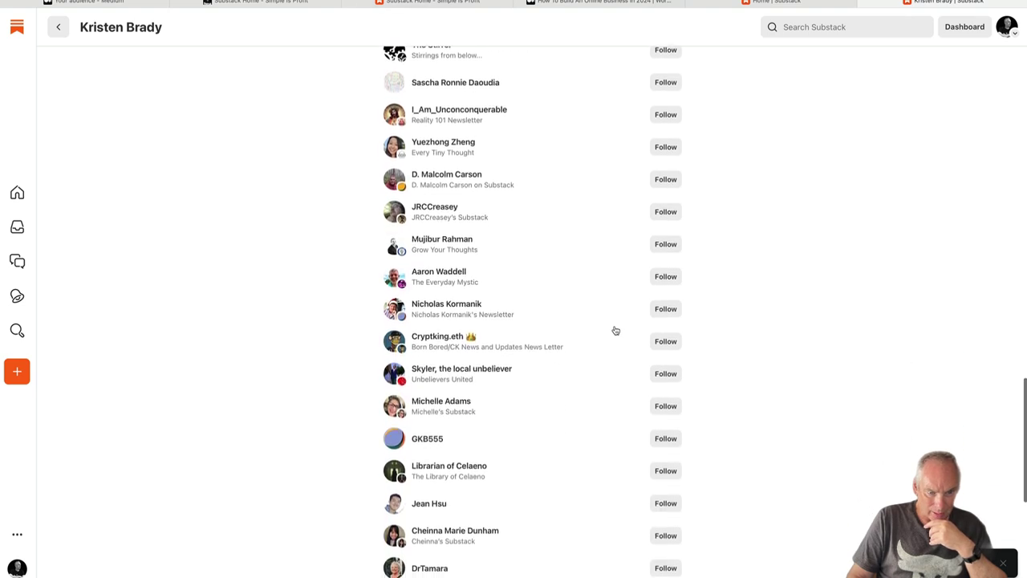
{"action": "scroll", "coordinate": [615, 331], "scroll_direction": "down", "scroll_amount": 4}
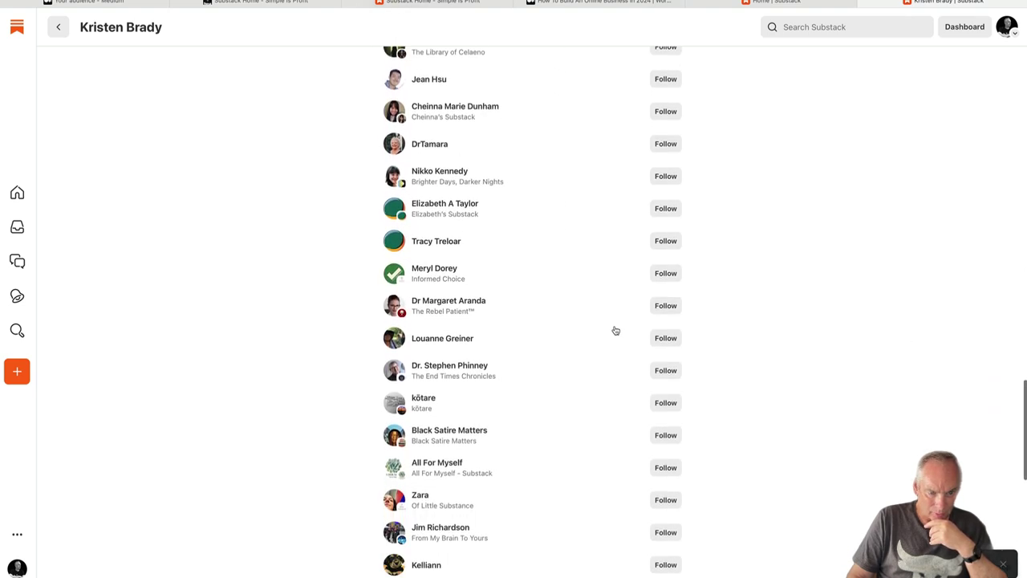
{"action": "scroll", "coordinate": [615, 330], "scroll_direction": "down", "scroll_amount": 2}
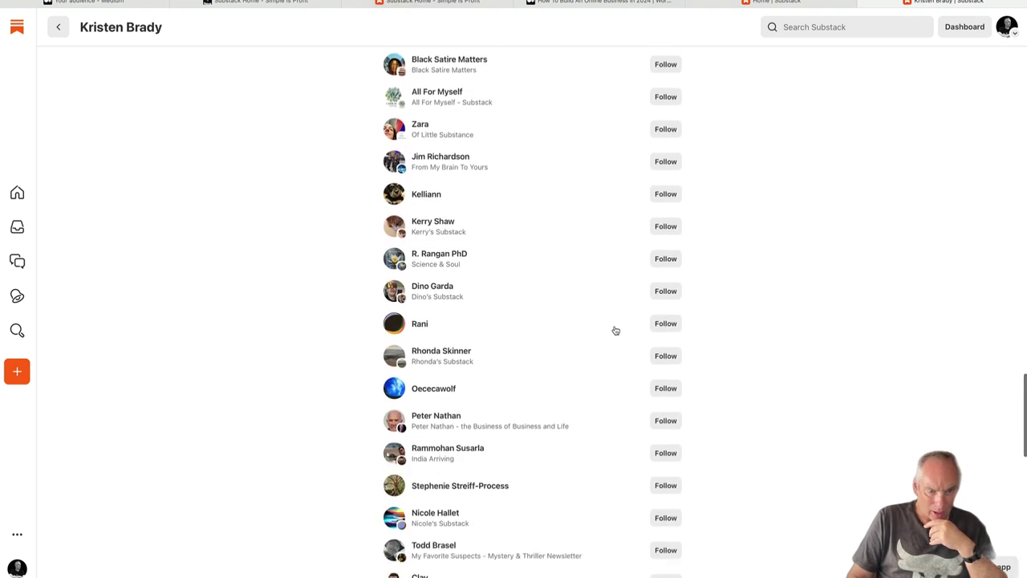
{"action": "scroll", "coordinate": [616, 331], "scroll_direction": "up", "scroll_amount": 15}
{"action": "scroll", "coordinate": [615, 331], "scroll_direction": "up", "scroll_amount": 6}
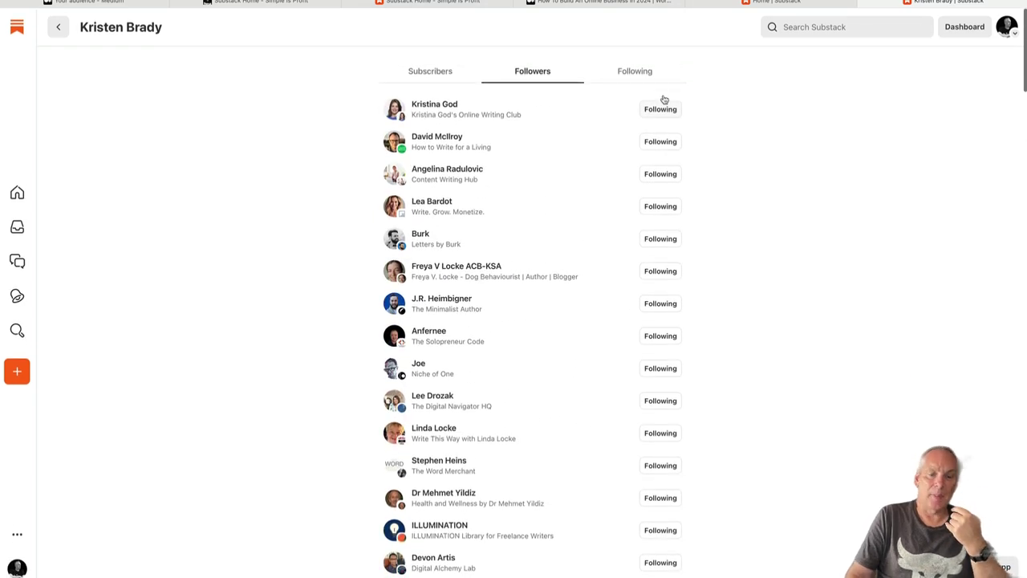
Show the accounts the writer follows and scroll through them toward It'll Be Fun, They Said.
{"action": "left_click", "coordinate": [644, 77]}
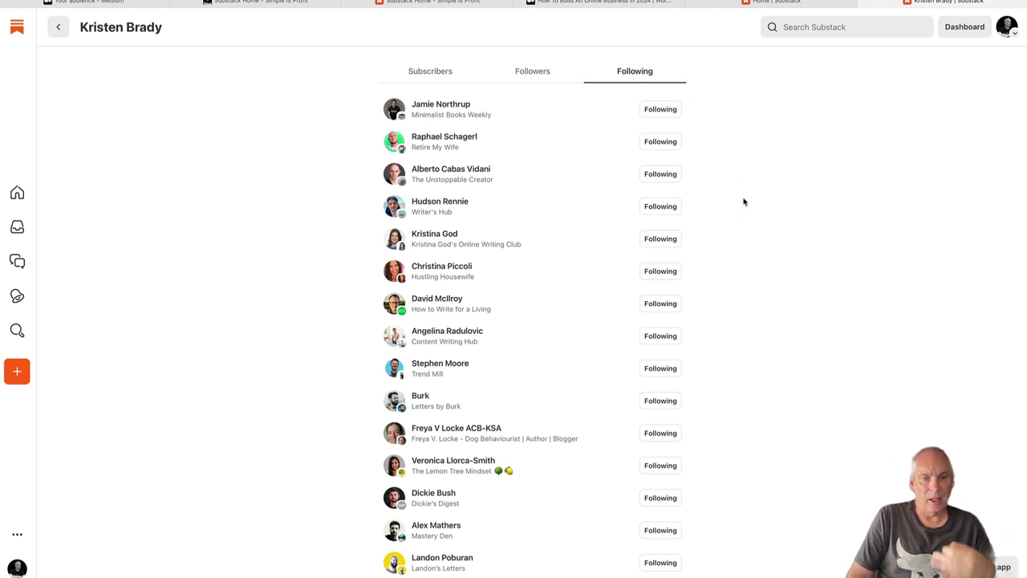
{"action": "scroll", "coordinate": [743, 201], "scroll_direction": "down", "scroll_amount": 10}
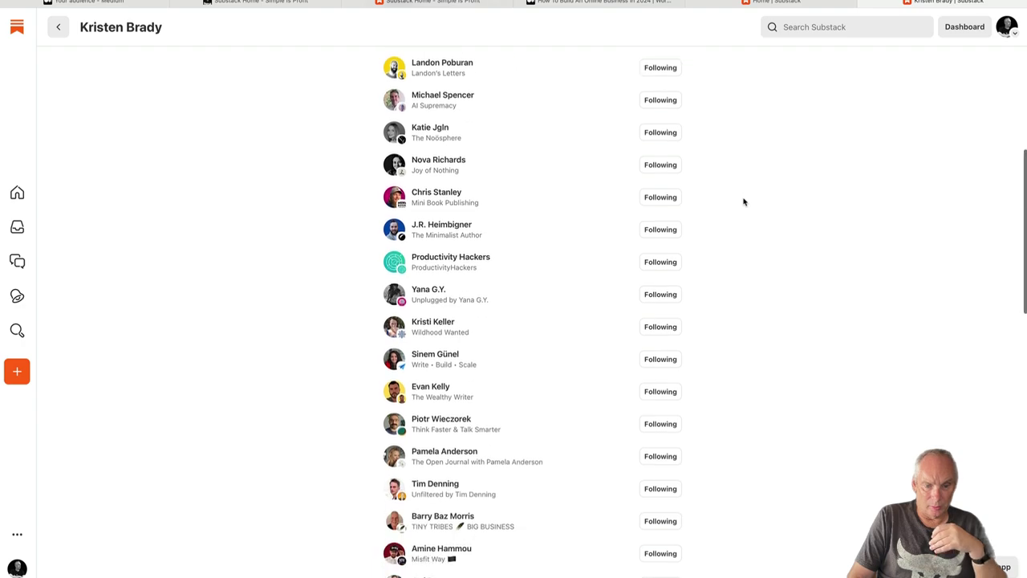
{"action": "scroll", "coordinate": [743, 201], "scroll_direction": "down", "scroll_amount": 10}
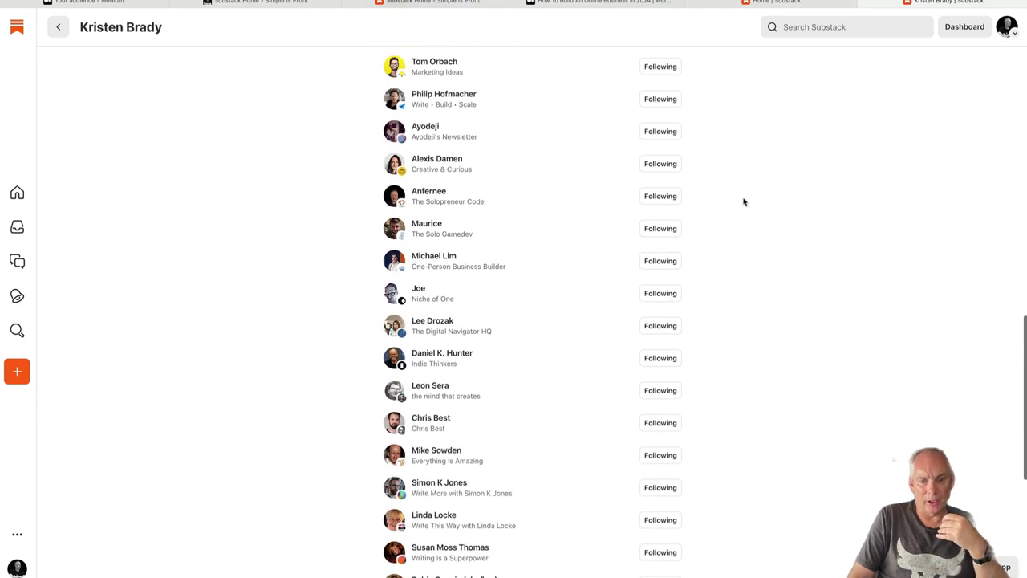
{"action": "scroll", "coordinate": [743, 202], "scroll_direction": "down", "scroll_amount": 12}
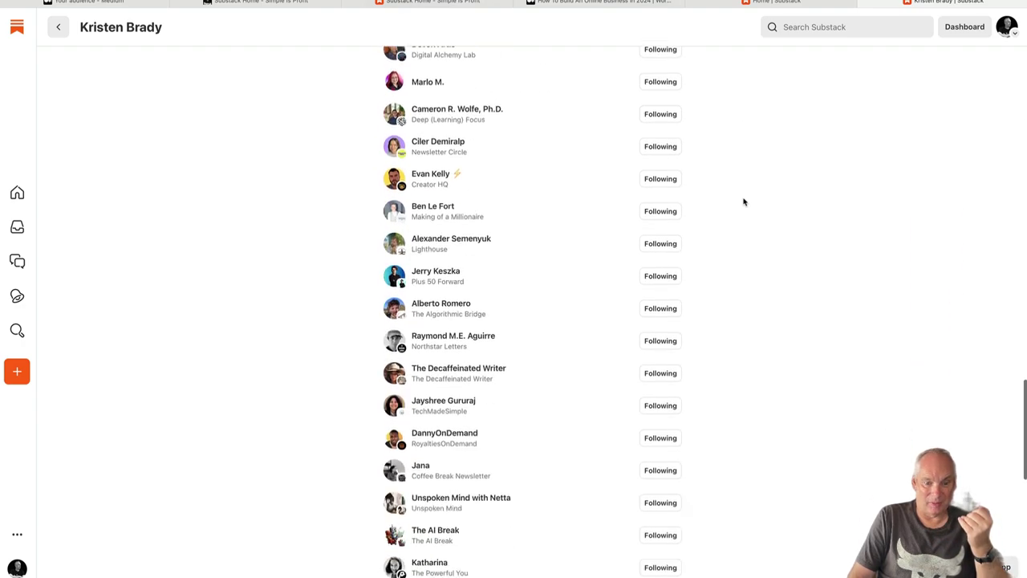
{"action": "scroll", "coordinate": [743, 202], "scroll_direction": "down", "scroll_amount": 6}
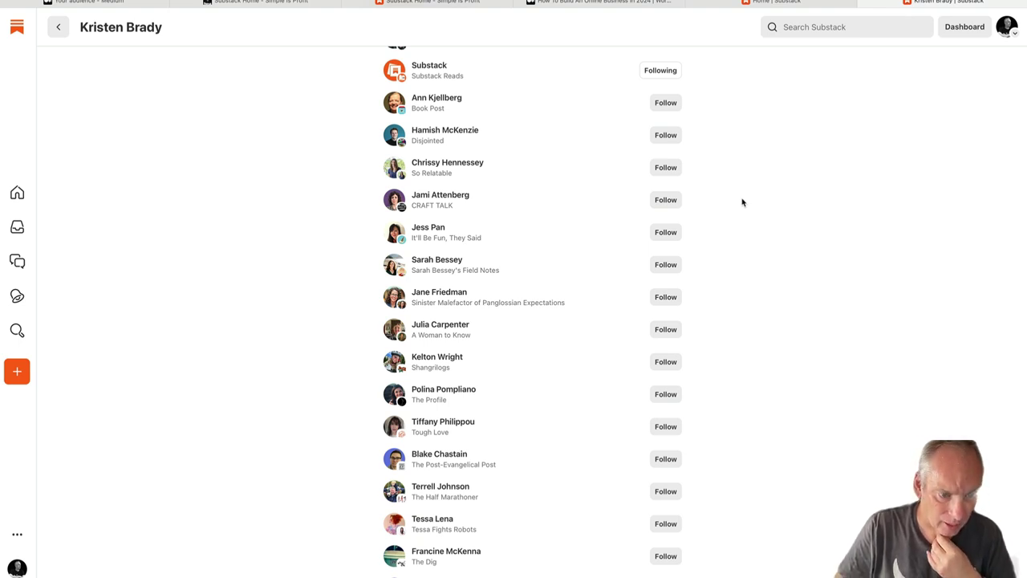
Follow the writers of It'll Be Fun, They Said and Tessa Fights Robots from the Followers list.
{"action": "left_click", "coordinate": [665, 232]}
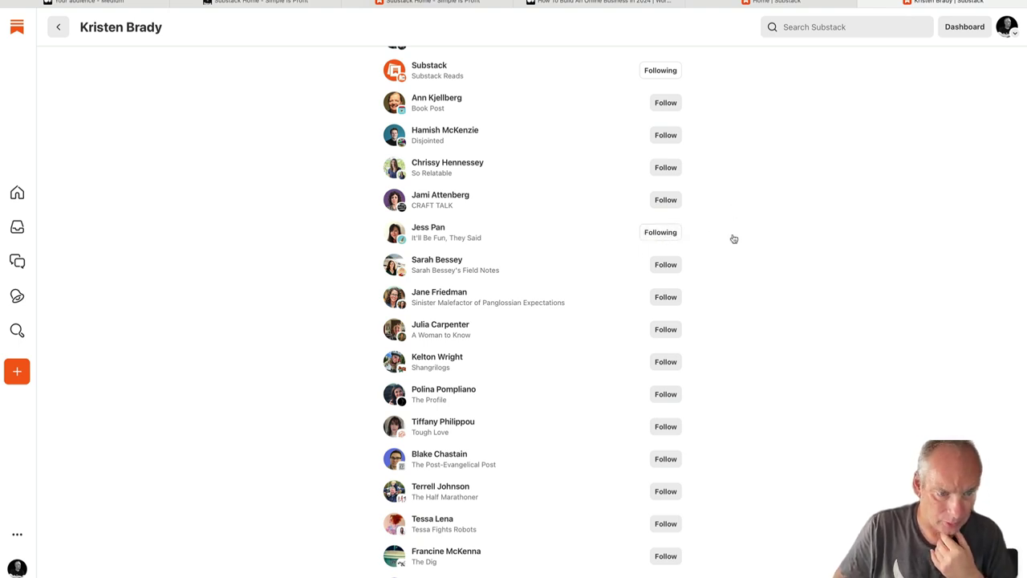
{"action": "scroll", "coordinate": [734, 238], "scroll_direction": "down", "scroll_amount": 2}
{"action": "scroll", "coordinate": [743, 243], "scroll_direction": "down", "scroll_amount": 2}
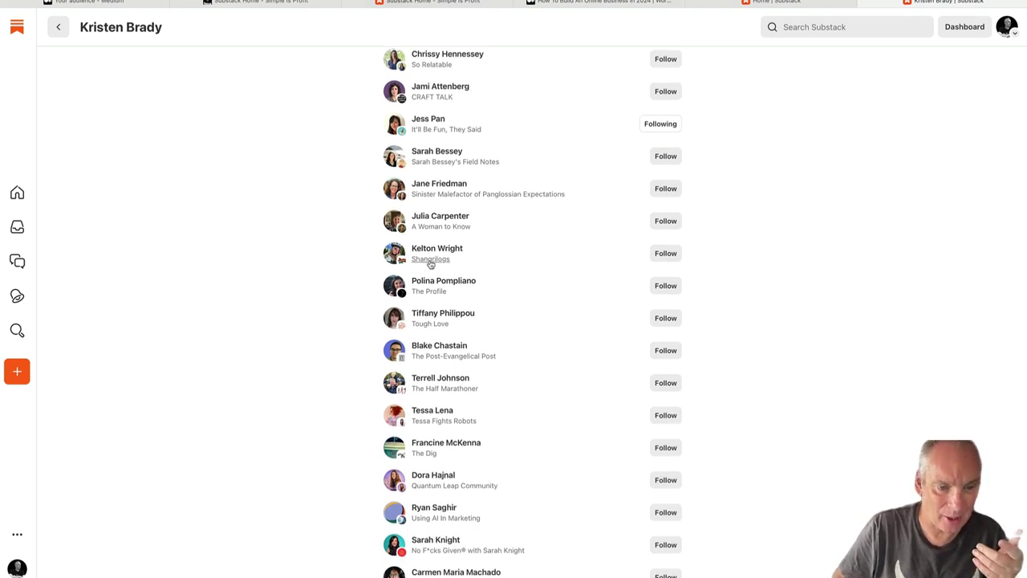
{"action": "scroll", "coordinate": [528, 304], "scroll_direction": "down", "scroll_amount": 5}
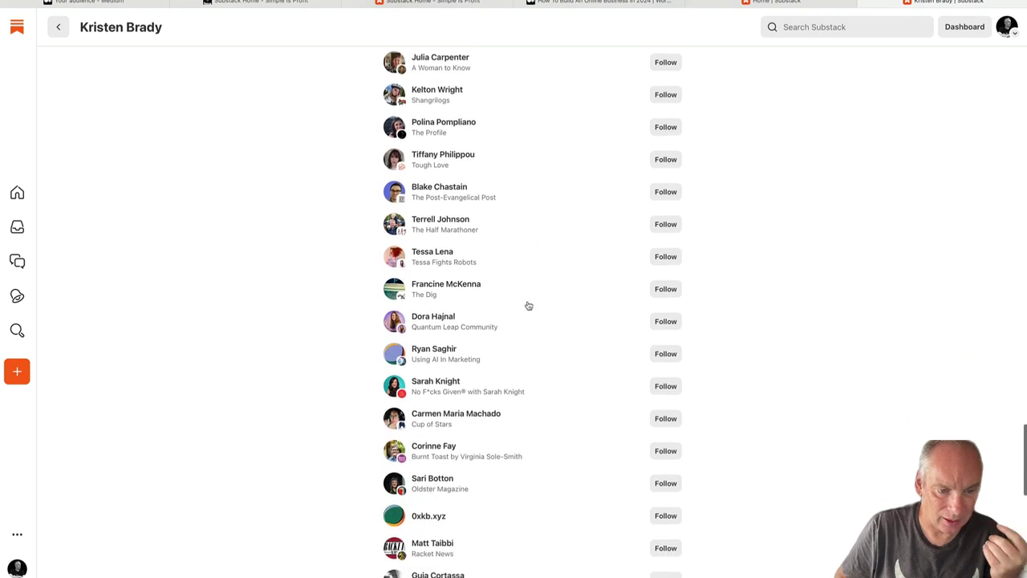
{"action": "left_click", "coordinate": [674, 256]}
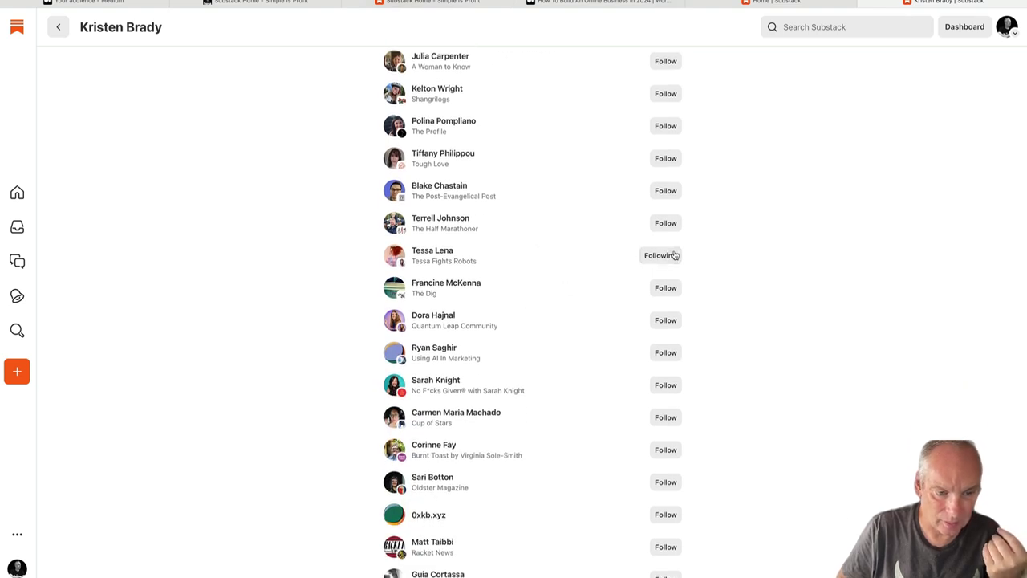
{"action": "scroll", "coordinate": [557, 275], "scroll_direction": "down", "scroll_amount": 5}
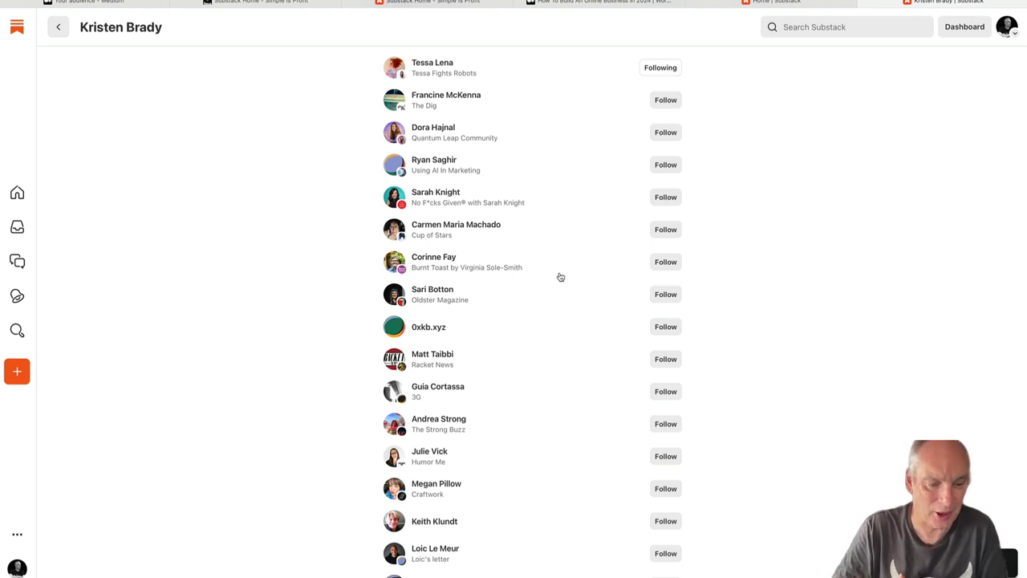
{"action": "scroll", "coordinate": [560, 277], "scroll_direction": "down", "scroll_amount": 10}
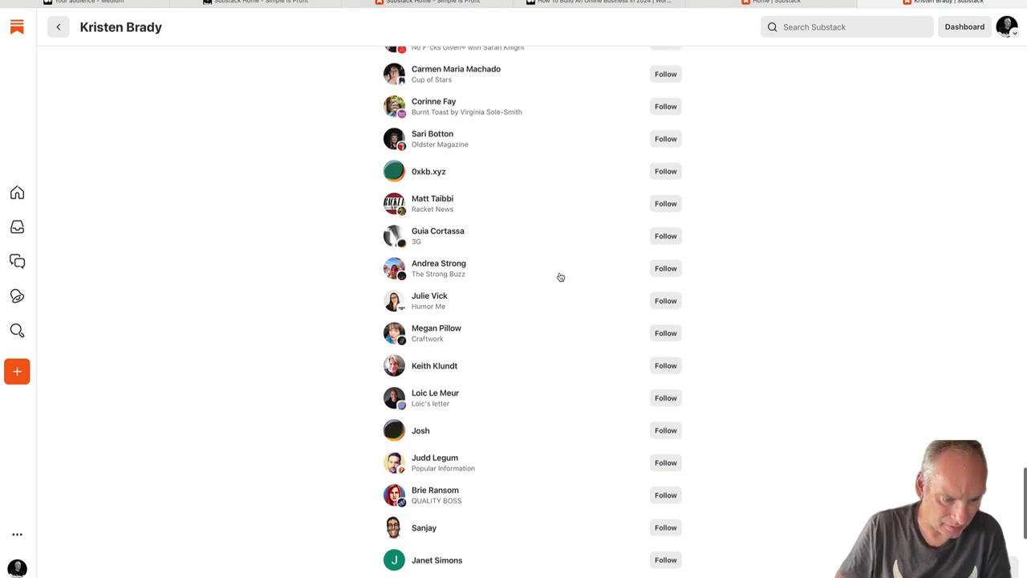
{"action": "scroll", "coordinate": [560, 277], "scroll_direction": "down", "scroll_amount": 7}
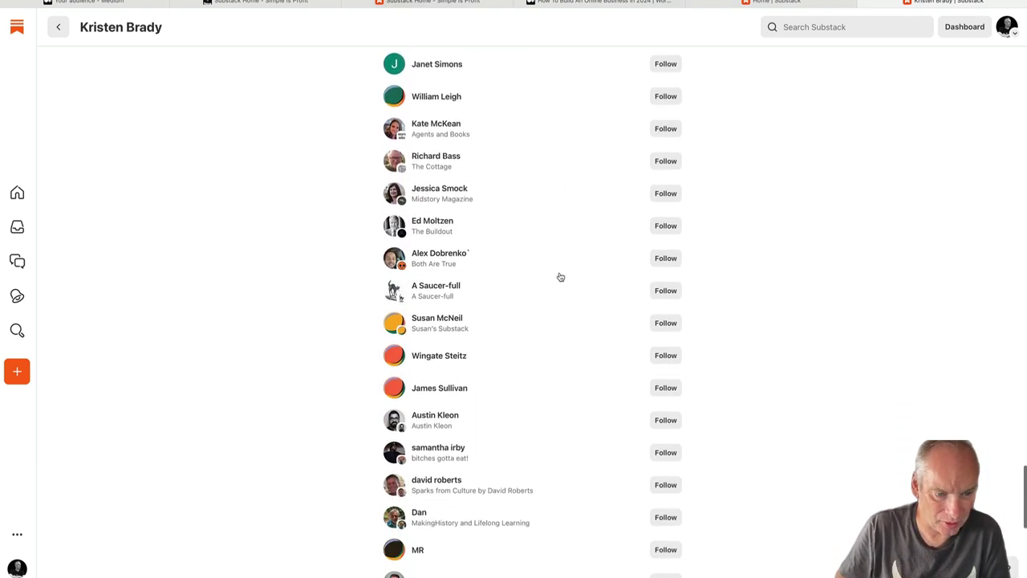
{"action": "scroll", "coordinate": [560, 277], "scroll_direction": "up", "scroll_amount": 8}
{"action": "scroll", "coordinate": [560, 277], "scroll_direction": "up", "scroll_amount": 20}
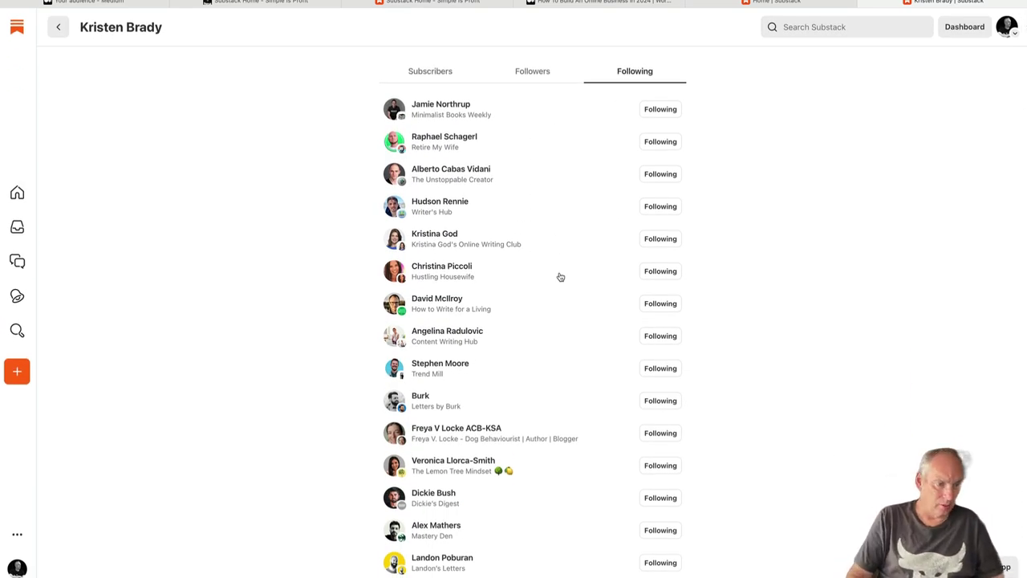
Return to the Home Notes feed and expand the full note about succeeding on Medium and Substack.
{"action": "left_click", "coordinate": [17, 193]}
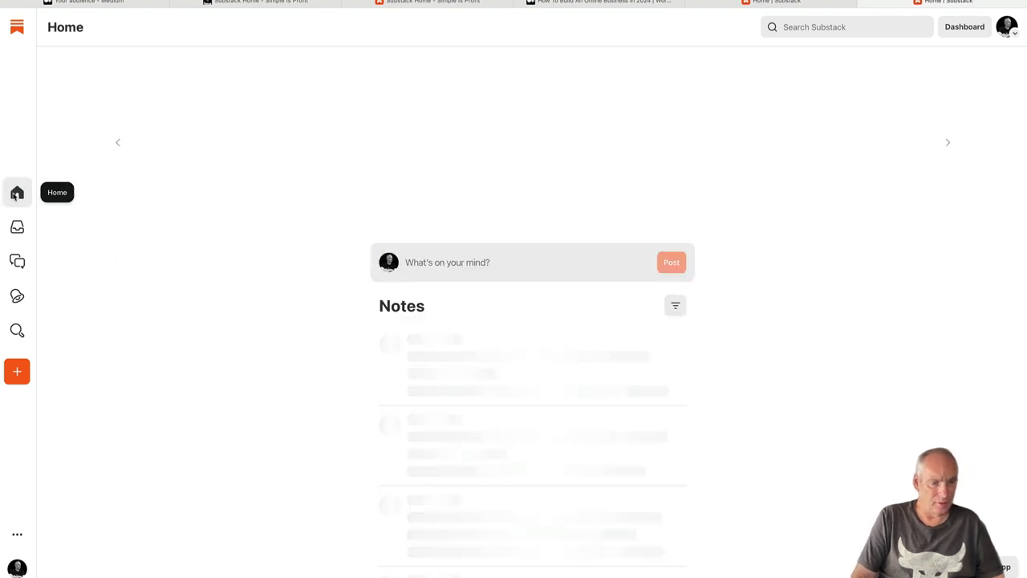
{"action": "scroll", "coordinate": [343, 389], "scroll_direction": "down", "scroll_amount": 2}
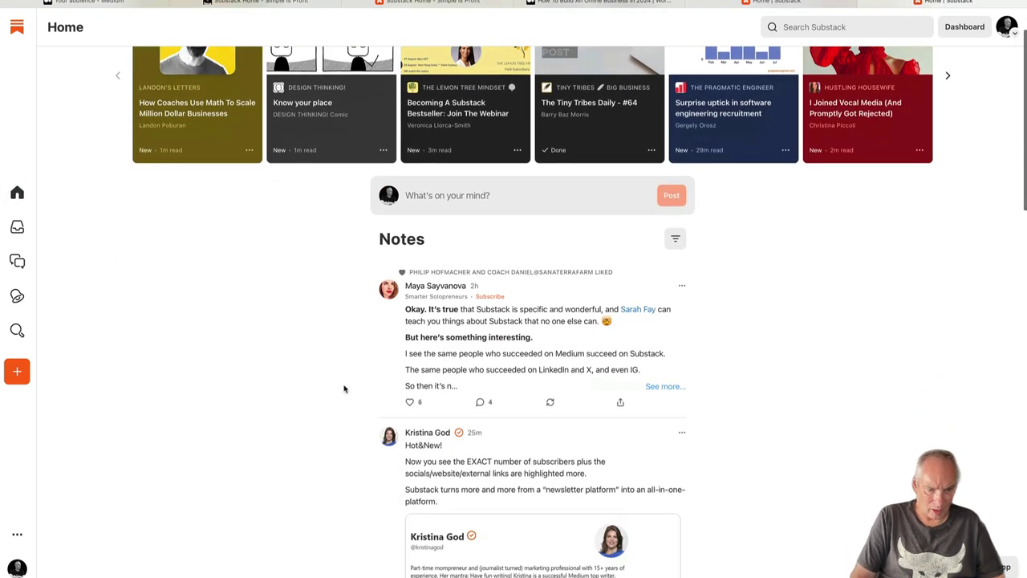
{"action": "scroll", "coordinate": [343, 389], "scroll_direction": "down", "scroll_amount": 3}
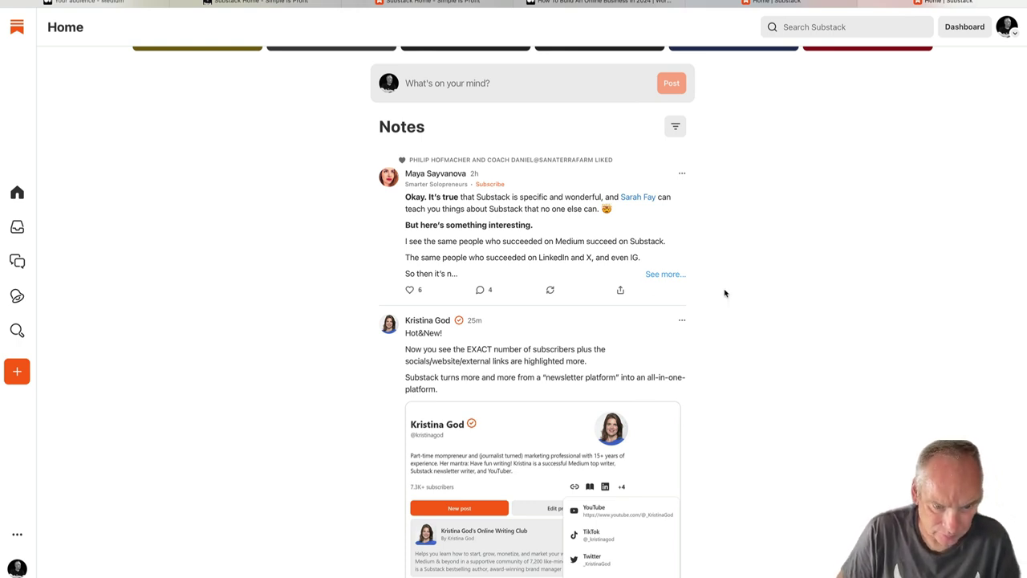
{"action": "scroll", "coordinate": [725, 293], "scroll_direction": "down", "scroll_amount": 1}
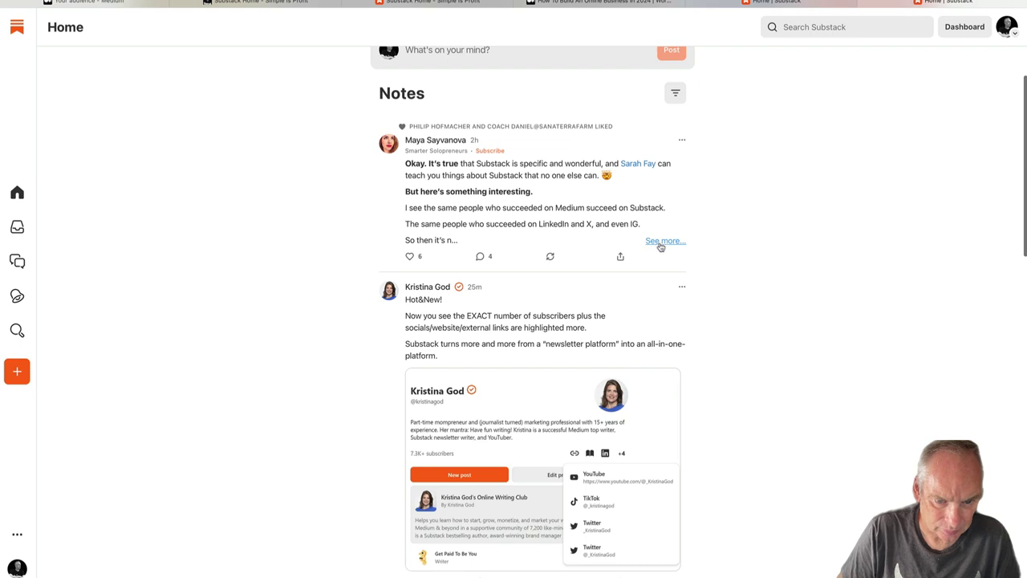
{"action": "left_click", "coordinate": [663, 242]}
{"action": "scroll", "coordinate": [521, 290], "scroll_direction": "down", "scroll_amount": 2}
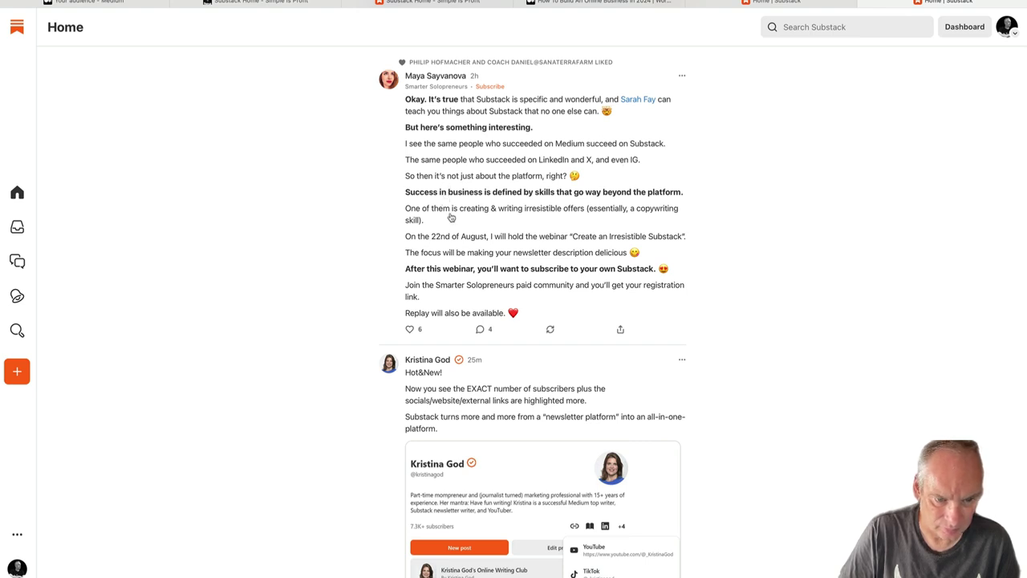
Post the reply 'Insightful!' under the note about succeeding on Medium and Substack.
{"action": "left_click", "coordinate": [483, 331]}
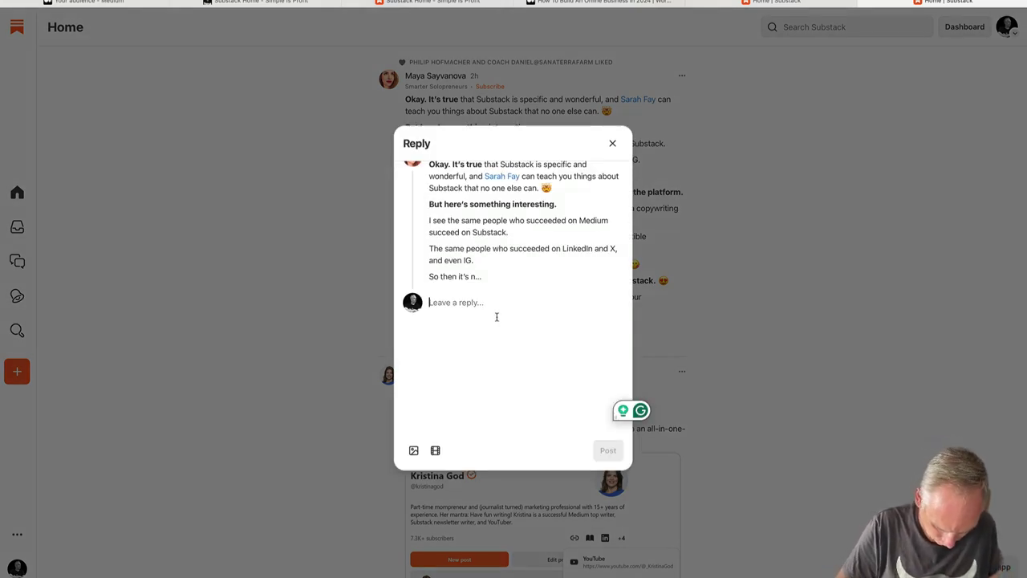
{"action": "type", "text": "Insight"}
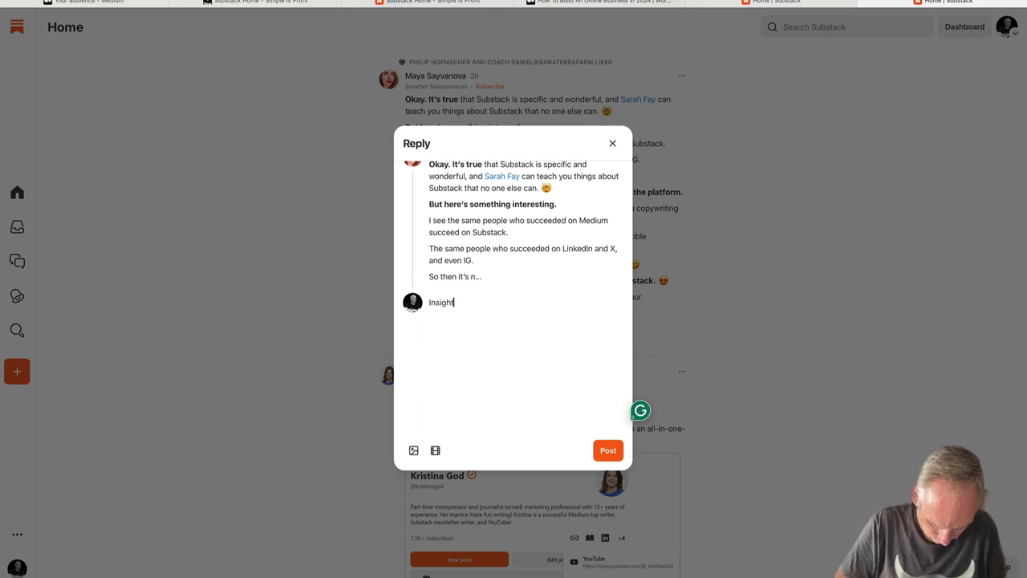
{"action": "type", "text": "ful! e"}
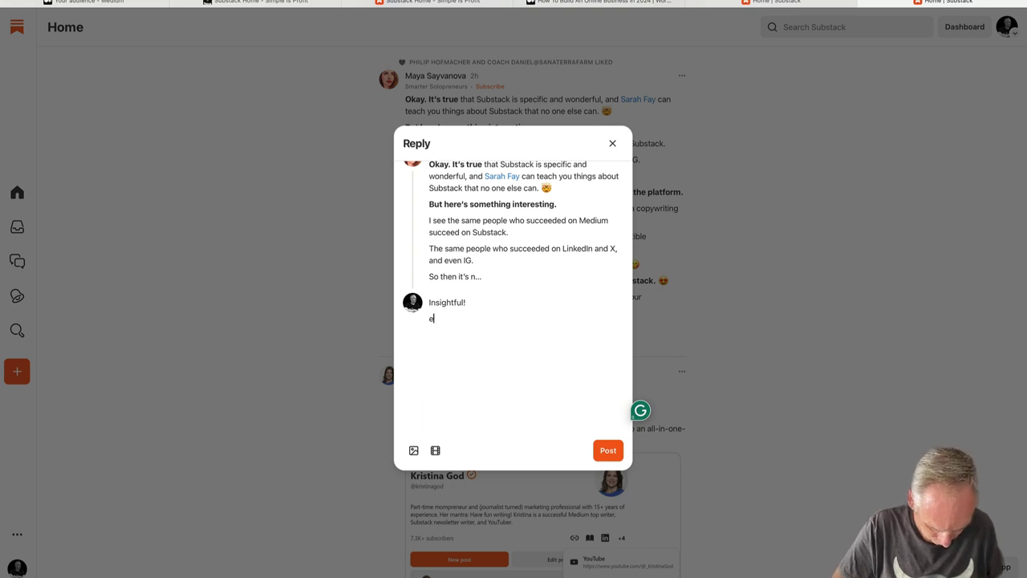
{"action": "type", "text": "xcept when"}
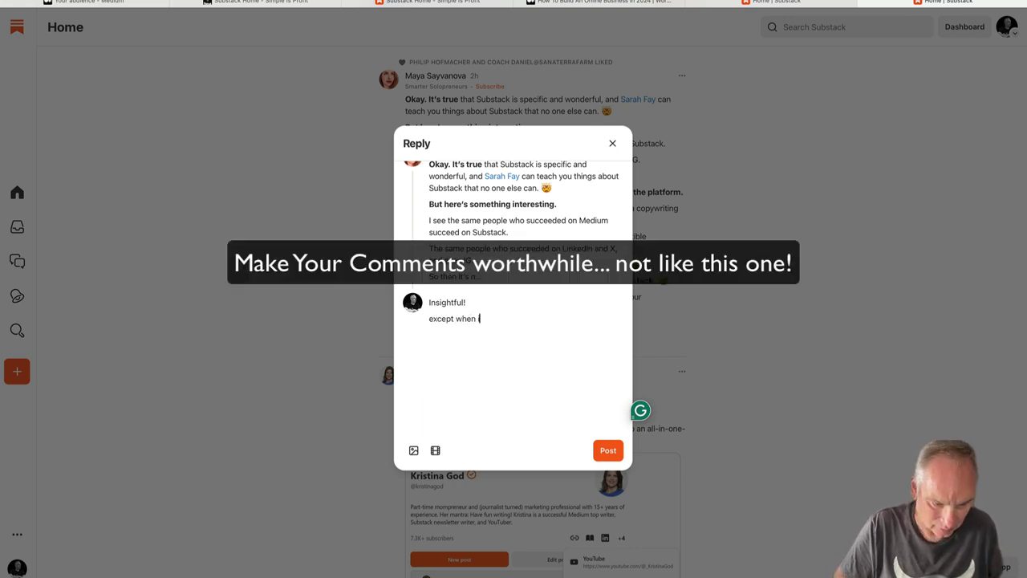
{"action": "key", "text": "BackSpace"}
{"action": "key", "text": "BackSpace"}
{"action": "key", "text": "BackSpace"}
{"action": "key", "text": "BackSpace"}
{"action": "key", "text": "BackSpace"}
{"action": "key", "text": "BackSpace"}
{"action": "key", "text": "BackSpace"}
{"action": "key", "text": "BackSpace"}
{"action": "key", "text": "BackSpace"}
{"action": "key", "text": "BackSpace"}
{"action": "key", "text": "BackSpace"}
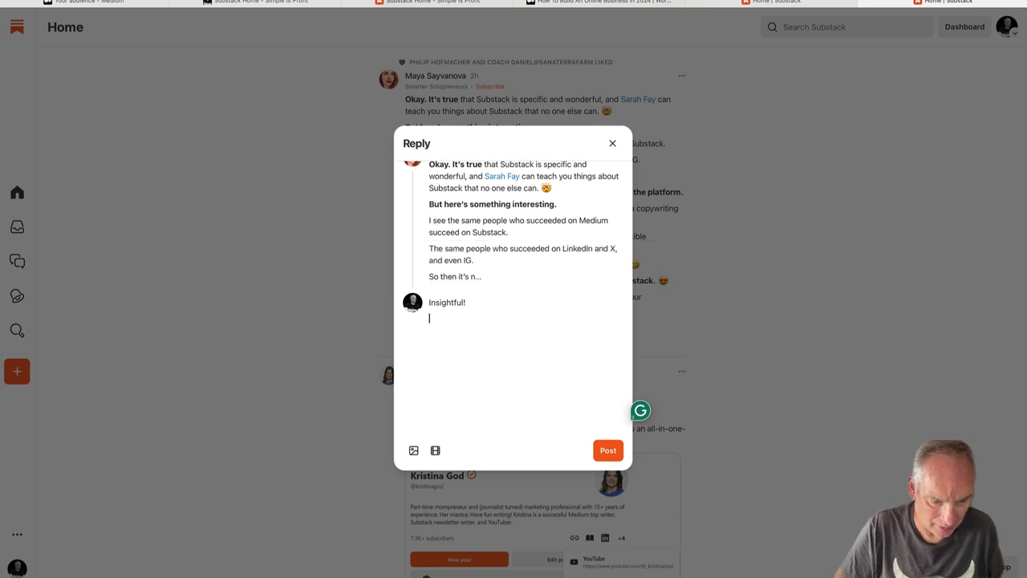
{"action": "left_click", "coordinate": [608, 450]}
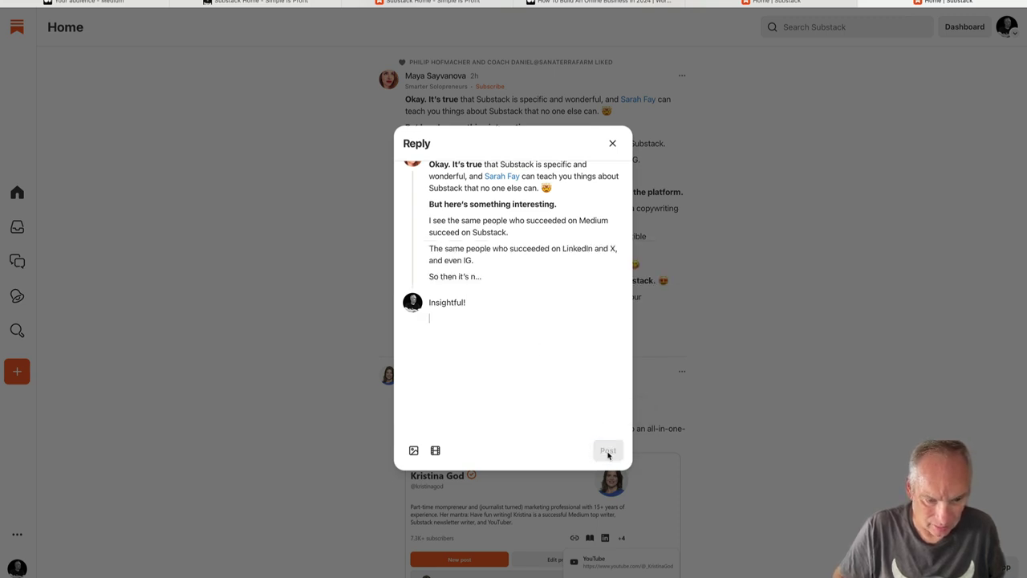
Like the note on making $5,000 as a writer and open a reply to it.
{"action": "scroll", "coordinate": [802, 252], "scroll_direction": "down", "scroll_amount": 3}
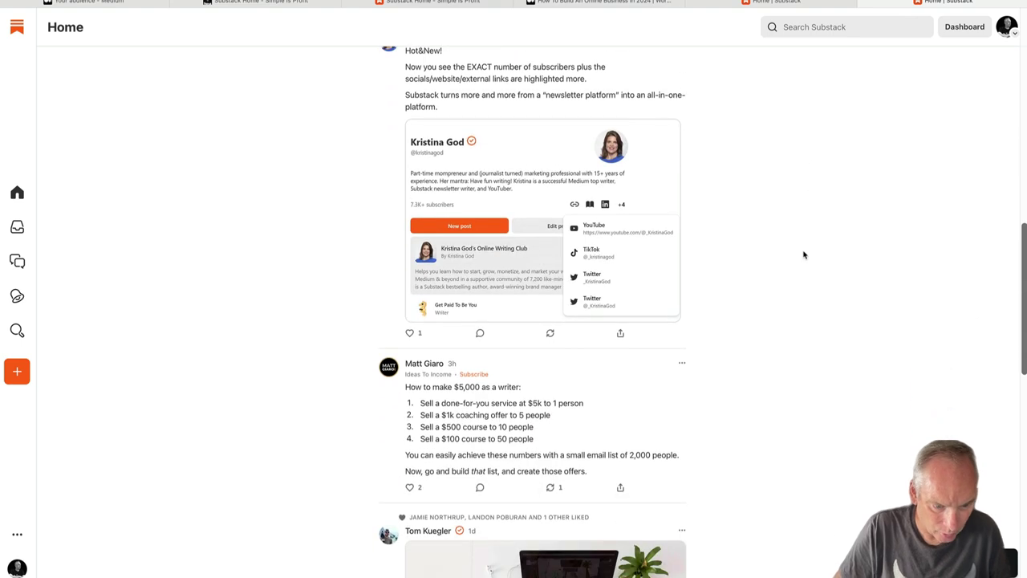
{"action": "scroll", "coordinate": [804, 255], "scroll_direction": "down", "scroll_amount": 2}
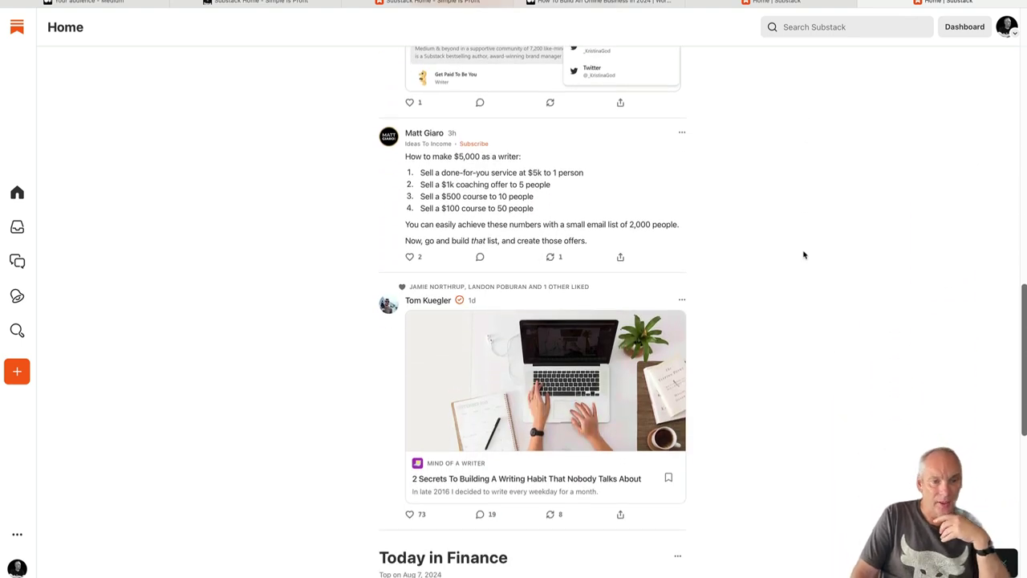
{"action": "scroll", "coordinate": [803, 255], "scroll_direction": "down", "scroll_amount": 1}
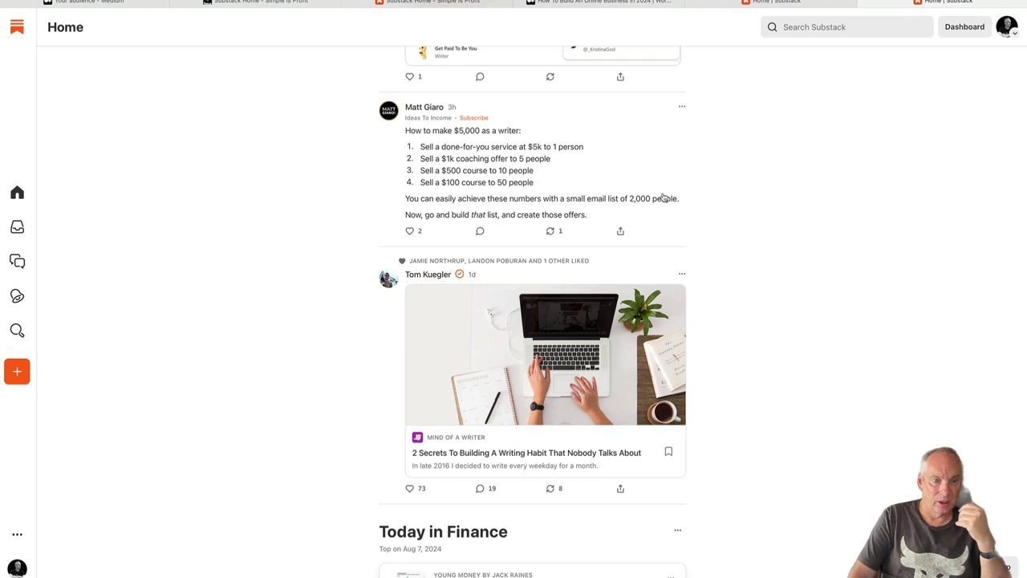
{"action": "left_click", "coordinate": [410, 232]}
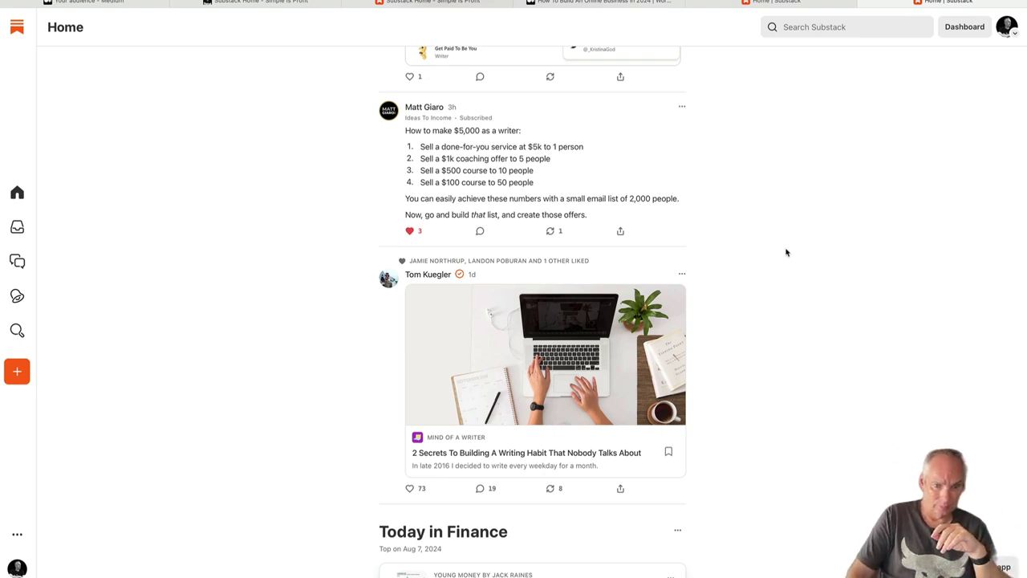
{"action": "scroll", "coordinate": [777, 254], "scroll_direction": "down", "scroll_amount": 1}
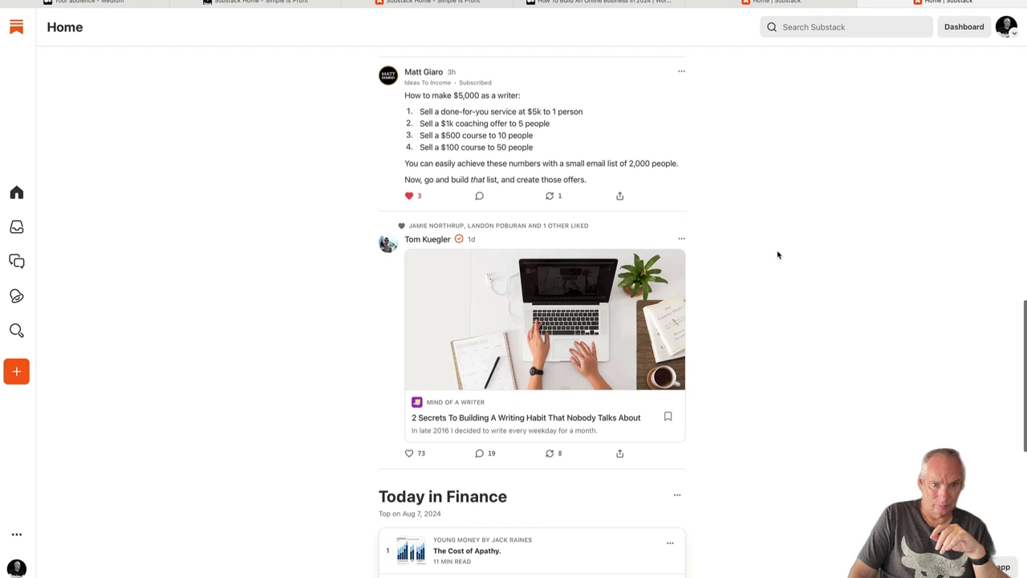
{"action": "left_click", "coordinate": [479, 196]}
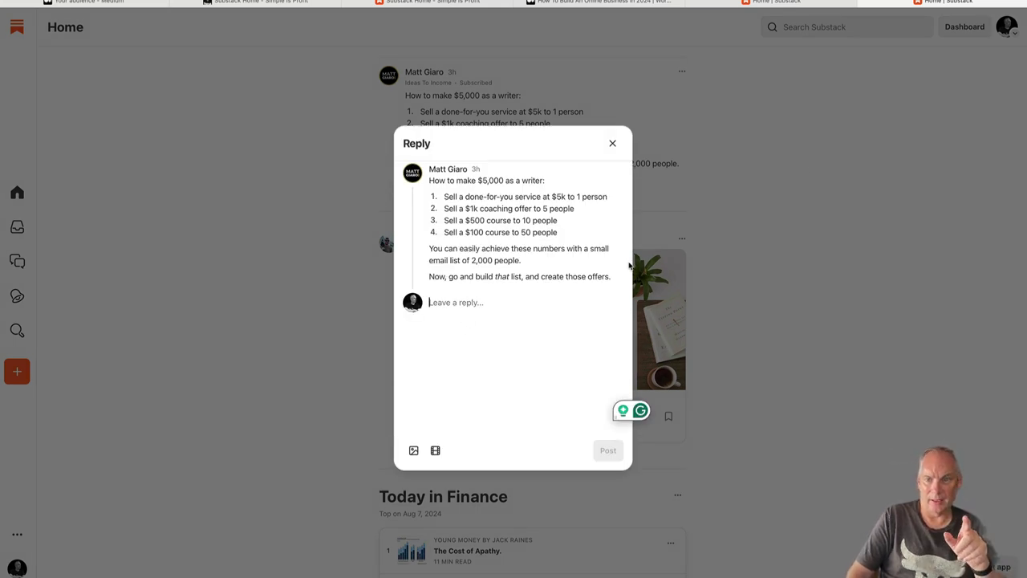
Get the reply box for the $5,000 note ready, dismissing an overlay with Escape.
{"action": "left_click", "coordinate": [943, 0]}
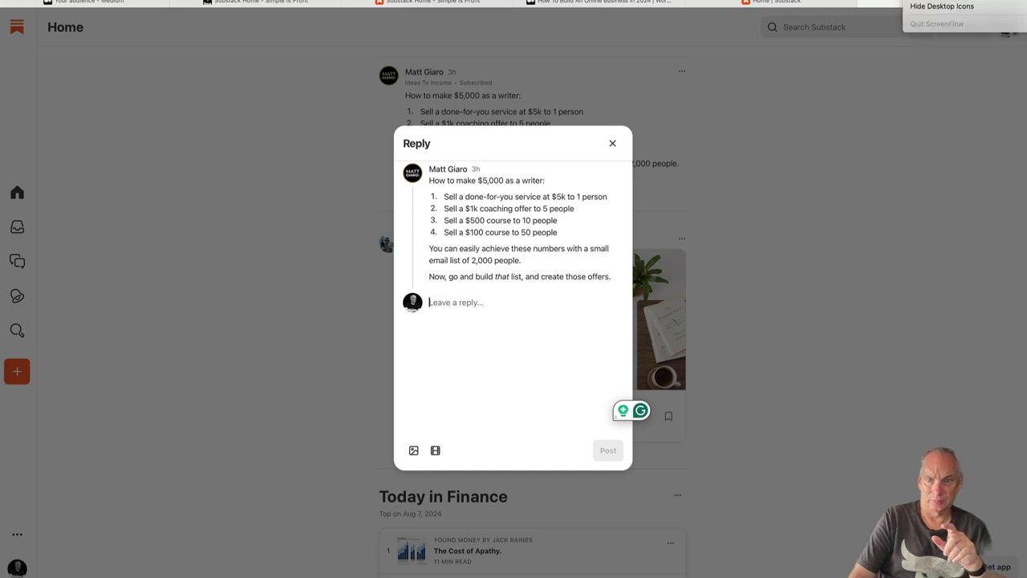
{"action": "key", "text": "Escape"}
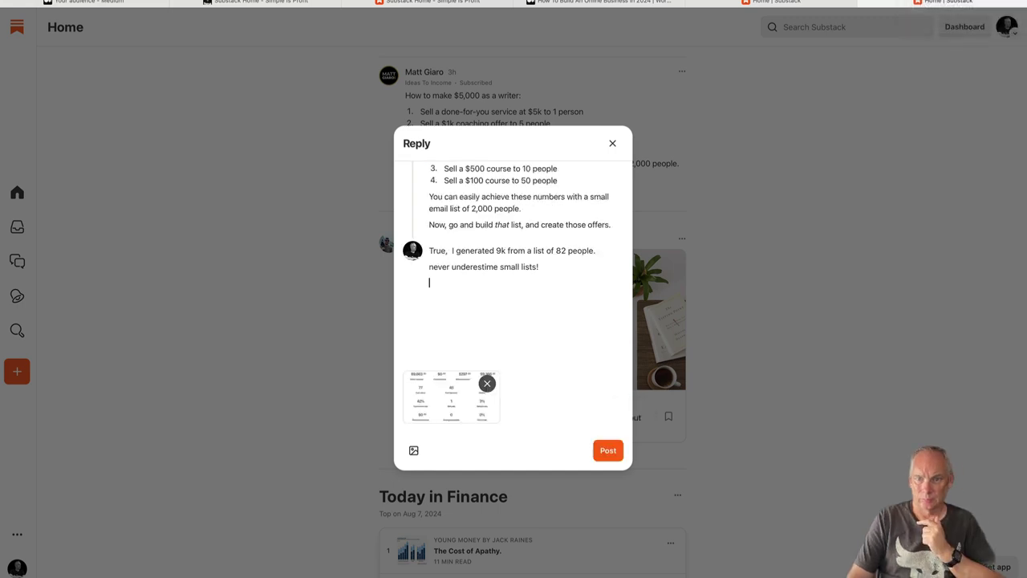
{"action": "scroll", "coordinate": [508, 242], "scroll_direction": "up", "scroll_amount": 3}
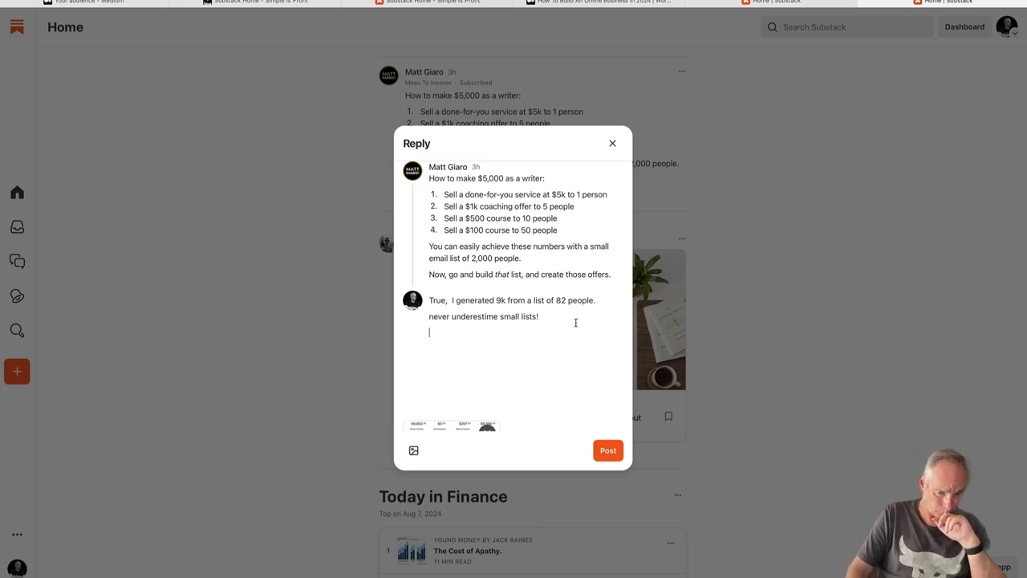
{"action": "scroll", "coordinate": [575, 324], "scroll_direction": "down", "scroll_amount": 2}
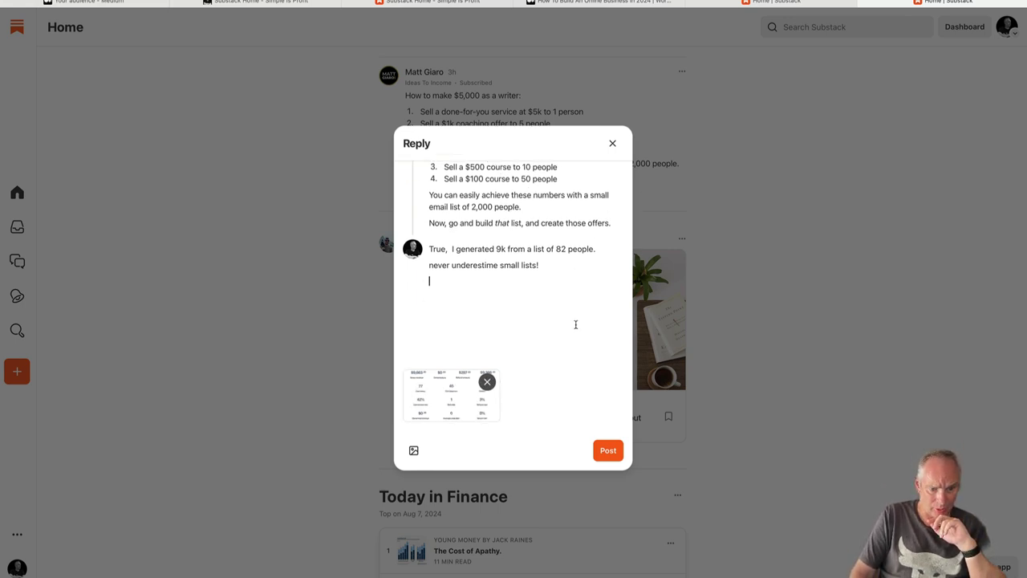